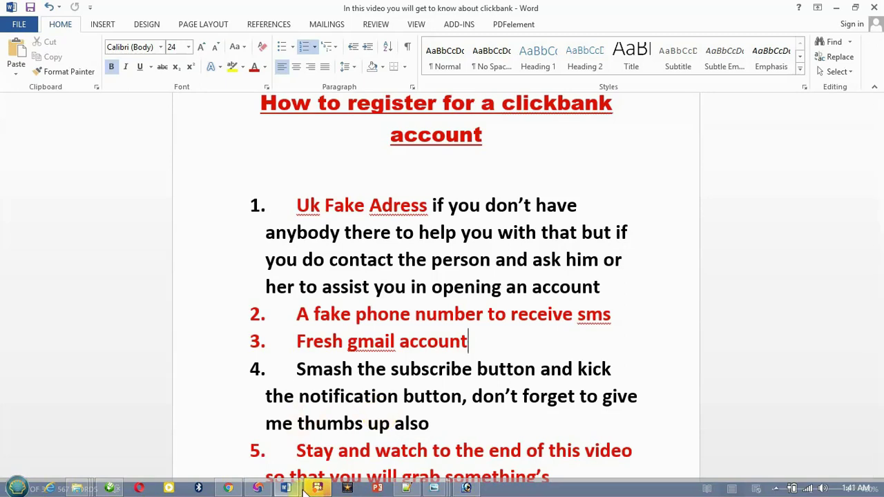
Review the five-item ClickBank registration checklist in the Word document.
mouse_move(298, 491)
mouse_move(260, 489)
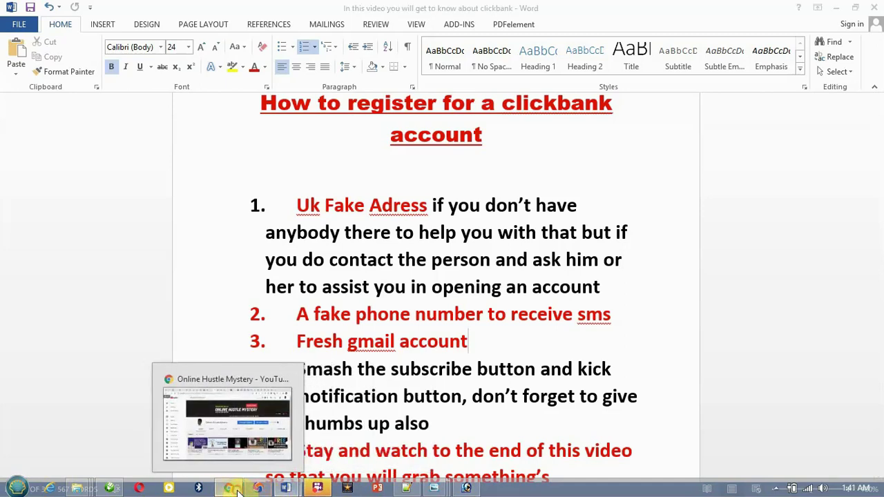
Open the epicbrowser.com homepage from the Google 'epicbrowser' search results in Chrome.
left_click(235, 491)
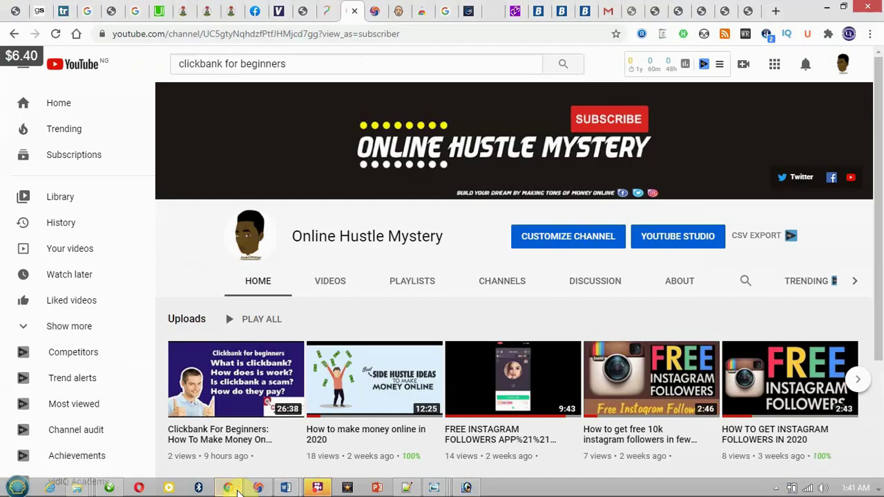
left_click(375, 11)
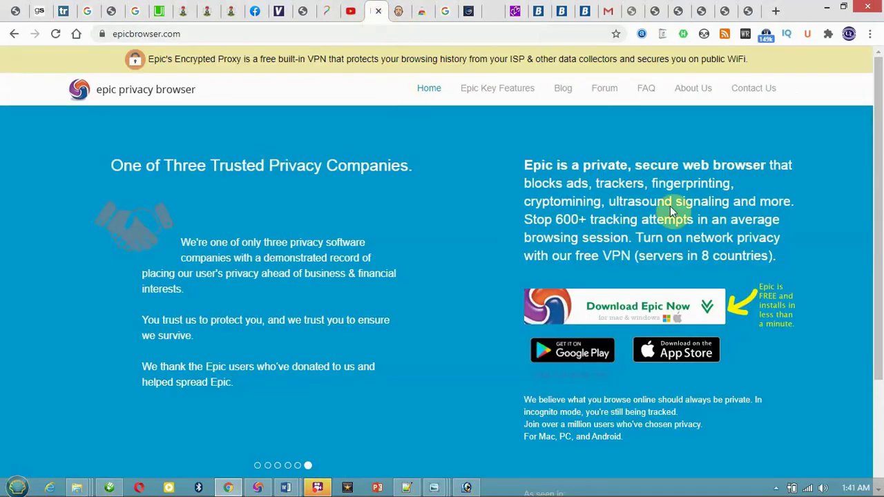
left_click(14, 33)
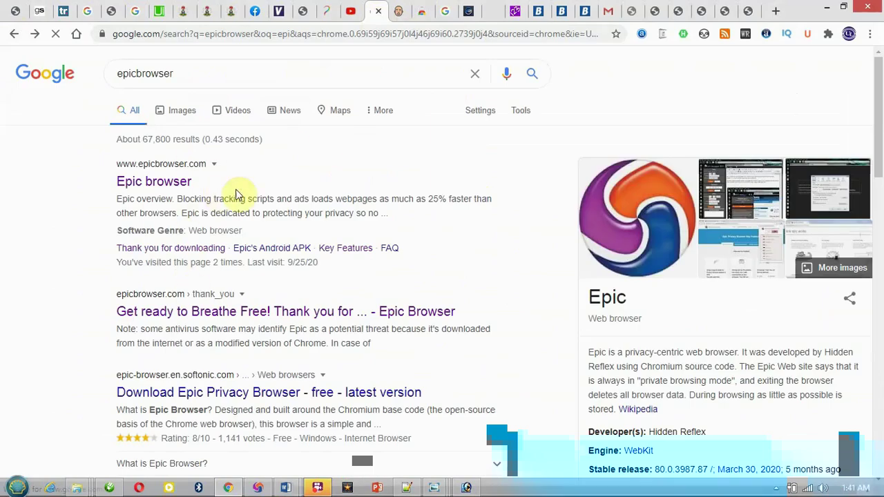
left_click(142, 180)
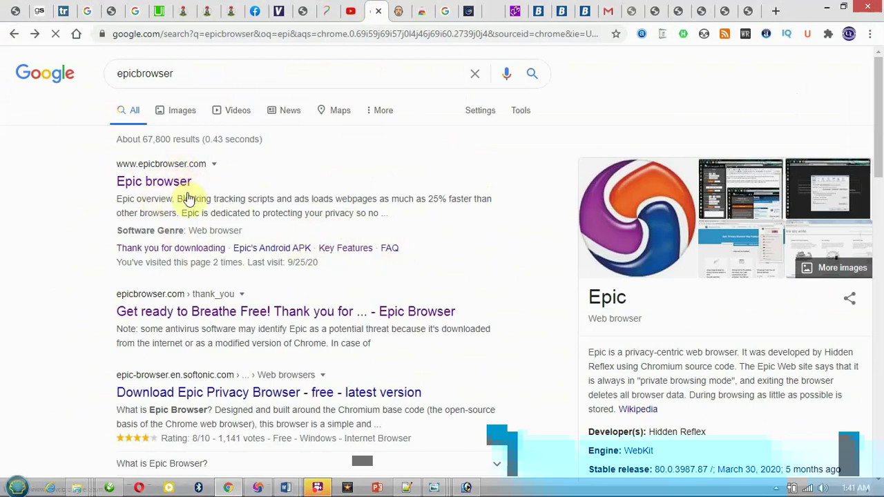
left_click(422, 156)
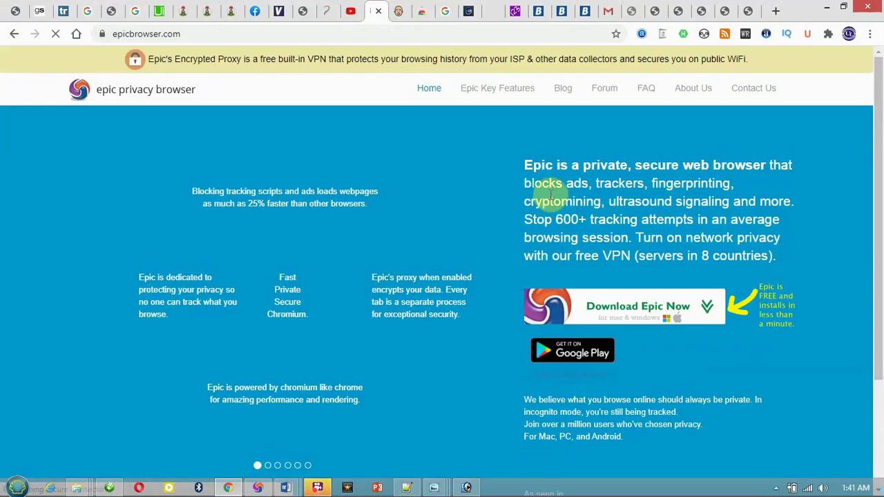
left_click_drag(877, 204, 881, 312)
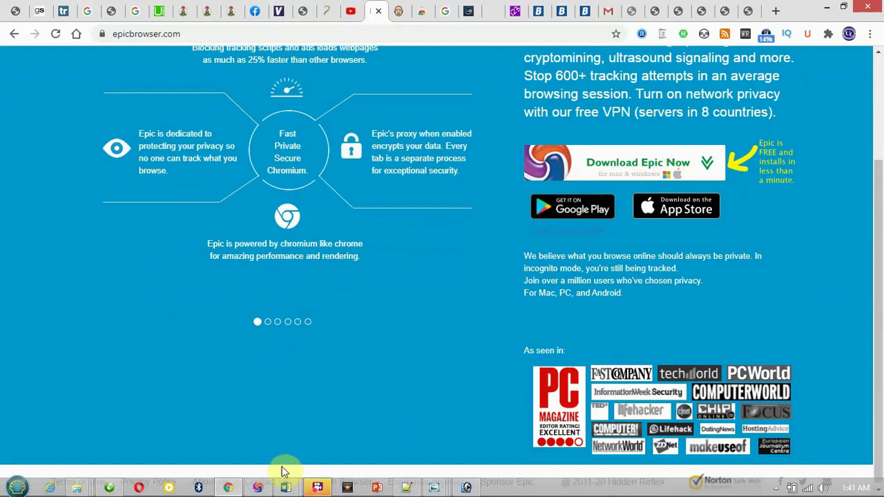
Set the Encrypted Proxy's country to UK from the Epic extension store.
left_click(257, 485)
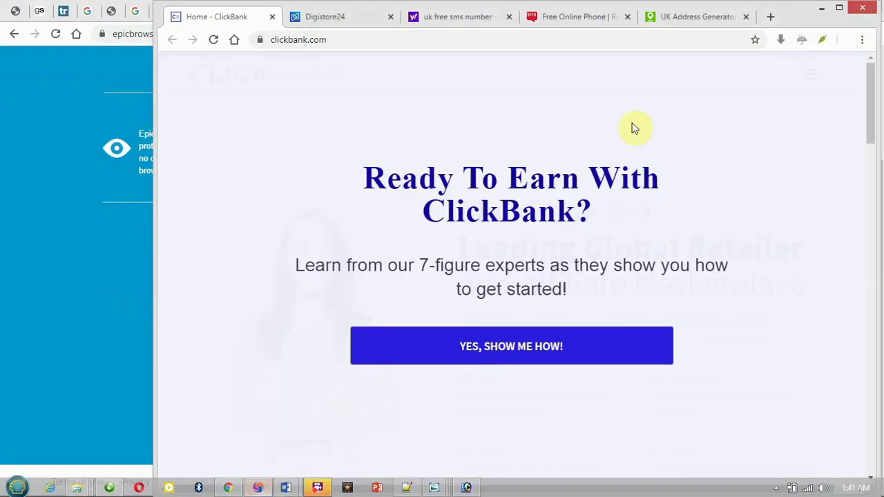
left_click(770, 17)
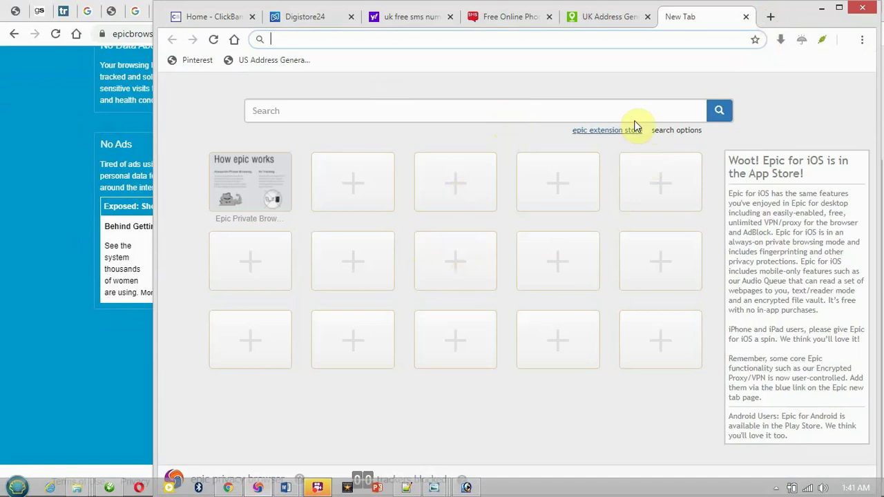
left_click(587, 134)
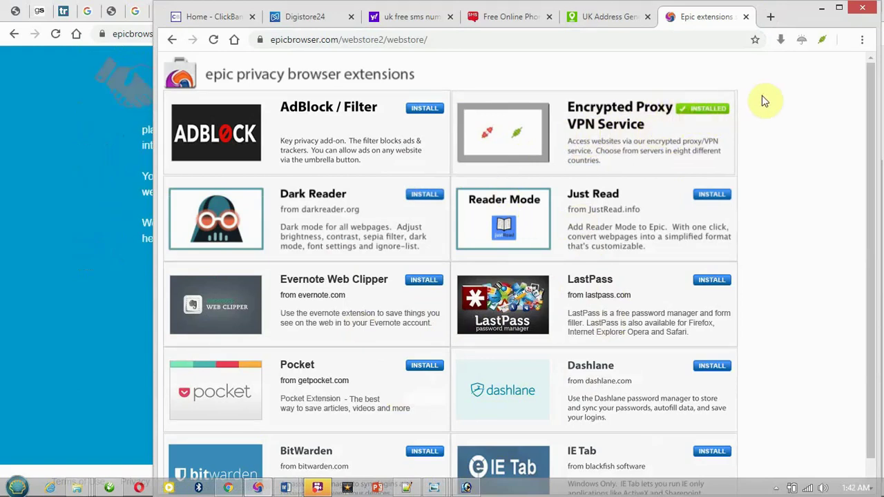
left_click(824, 43)
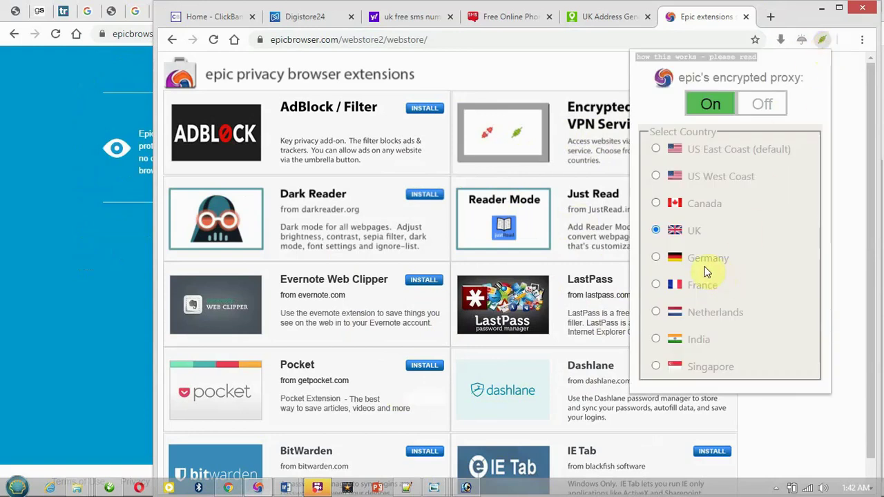
left_click(673, 235)
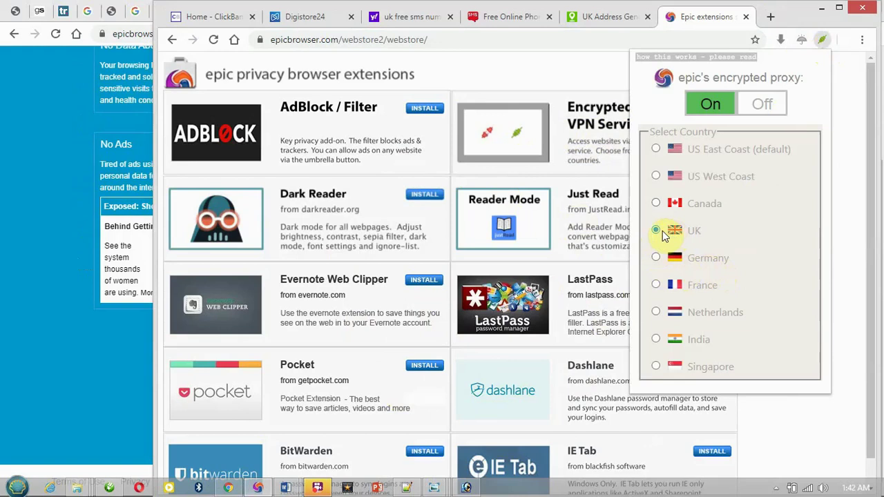
left_click(660, 232)
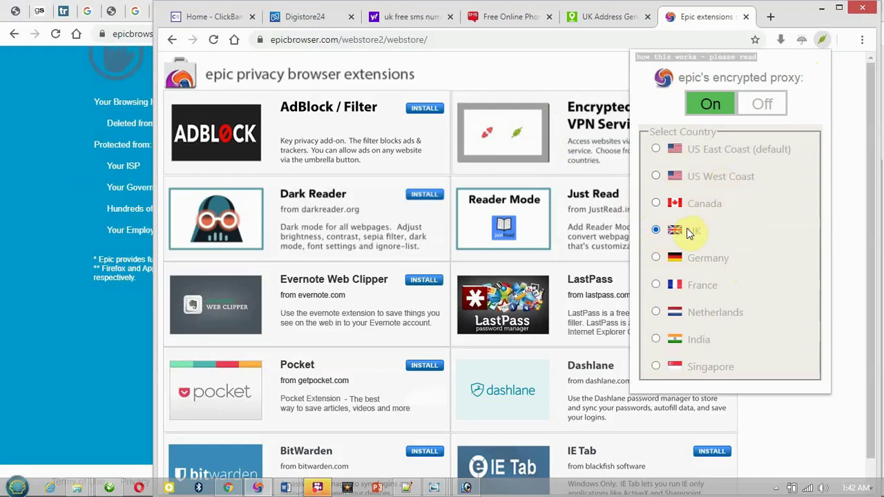
left_click(603, 86)
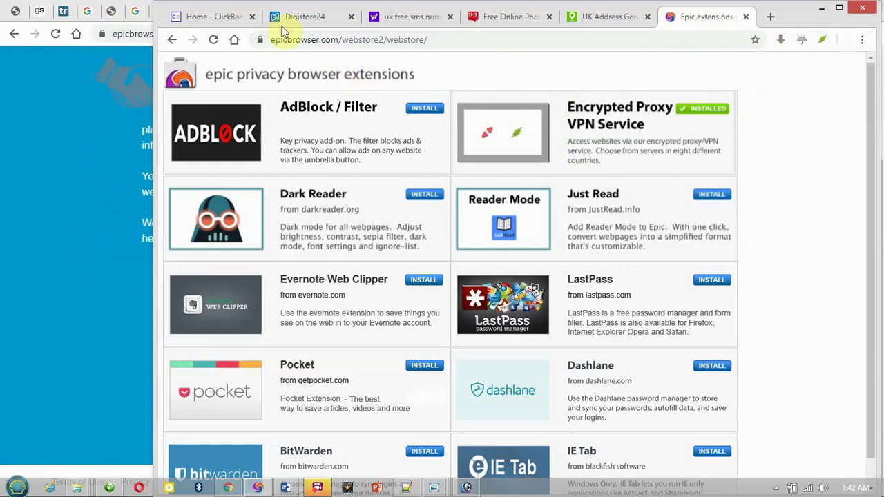
Dismiss ClickBank's Ready To Earn popup and go to Sign Up from the menu.
left_click(227, 17)
left_click(760, 157)
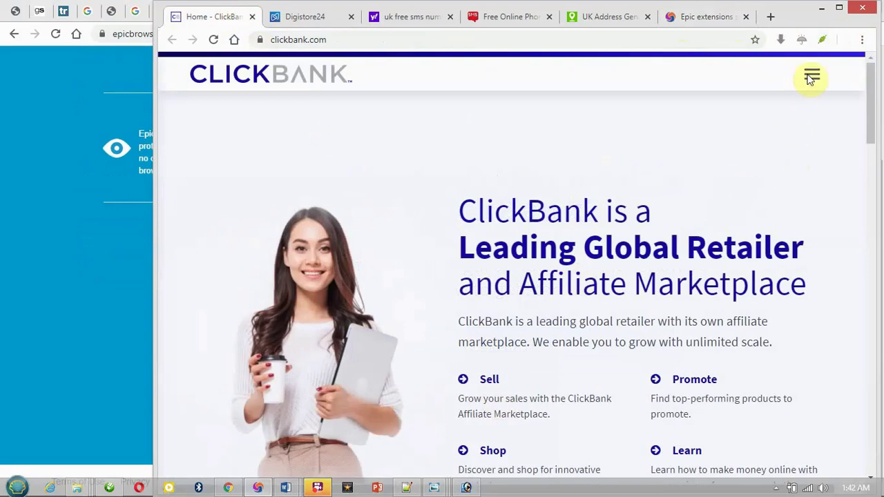
left_click(811, 75)
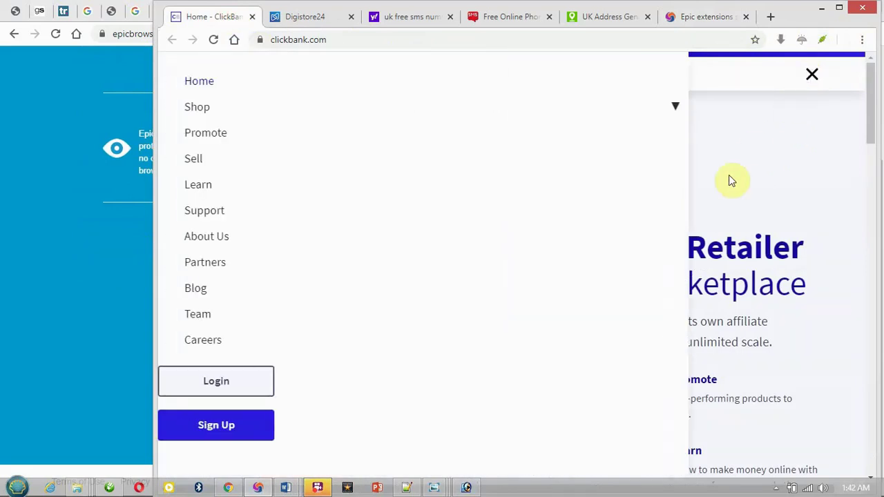
left_click(216, 431)
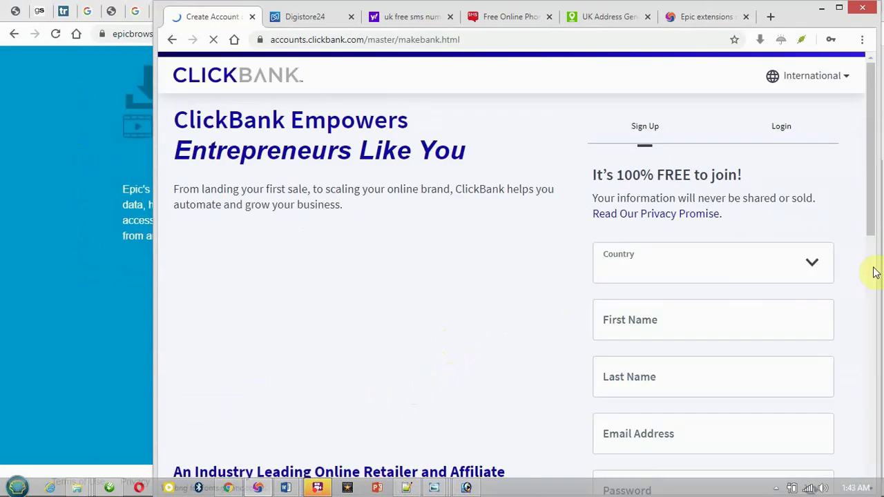
Choose United Kingdom as the country and enter the applicant's first and last name.
left_click(810, 267)
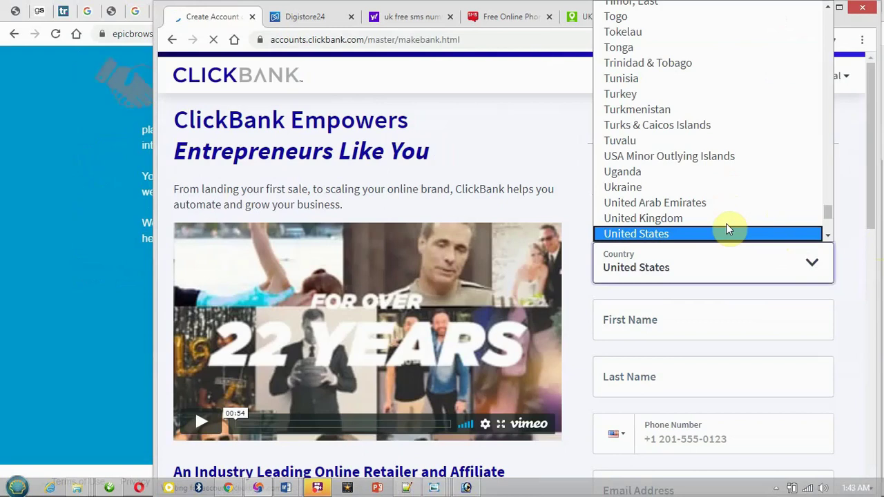
left_click(727, 228)
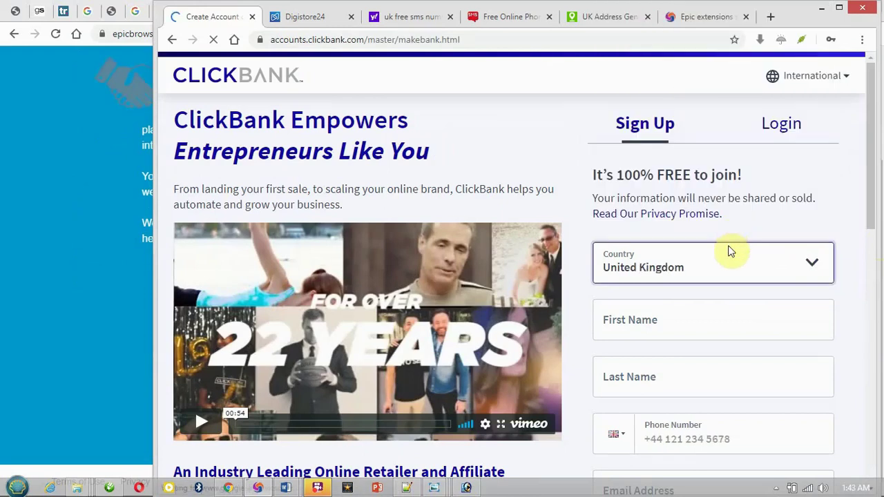
left_click(737, 330)
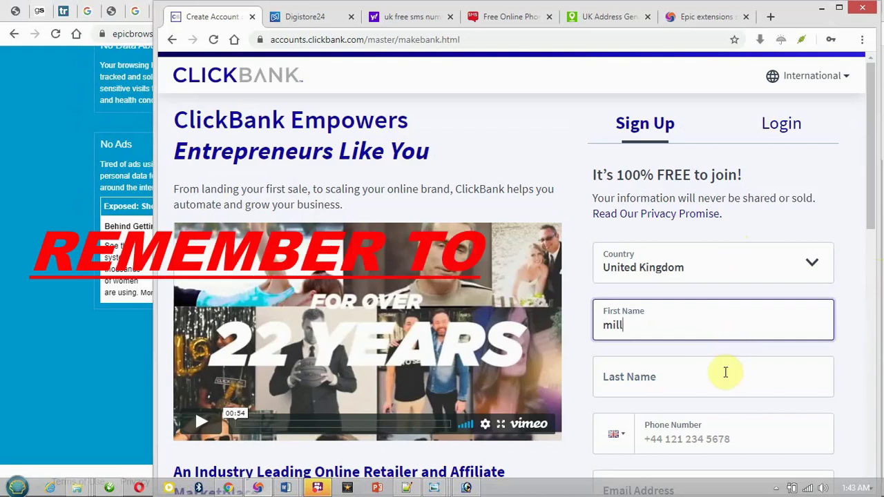
left_click(725, 388)
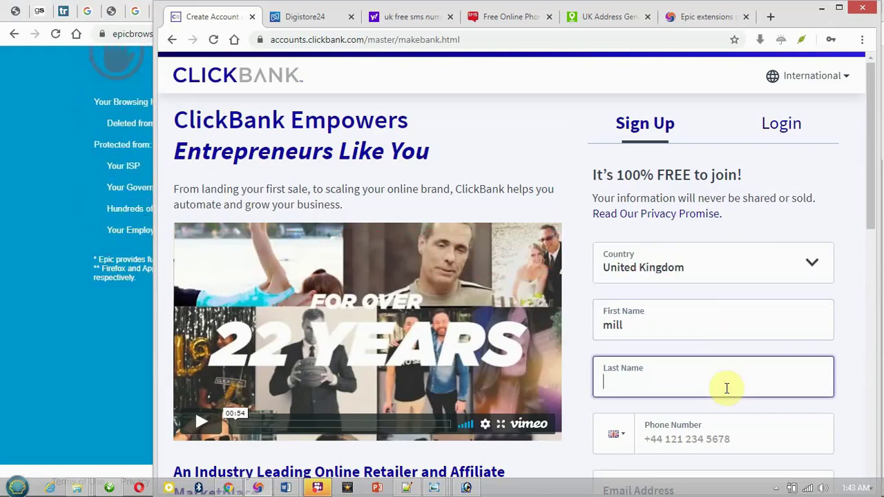
type("henry")
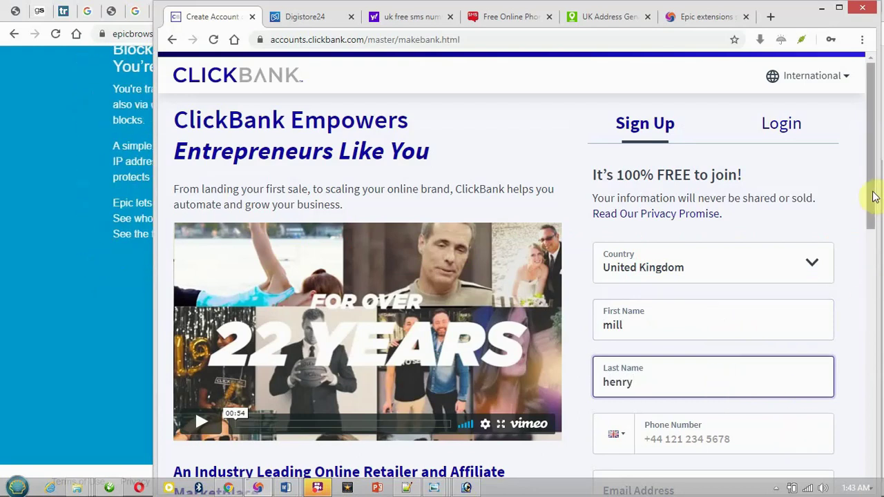
left_click_drag(875, 198, 878, 268)
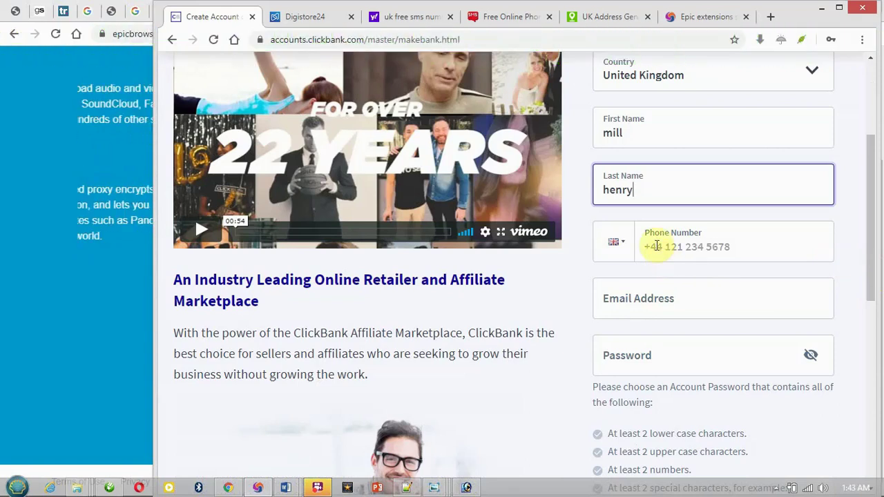
left_click(655, 247)
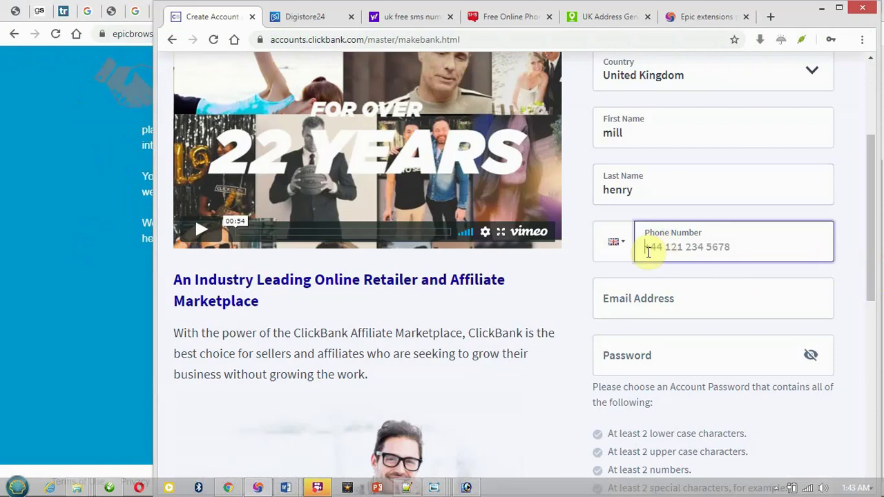
left_click(493, 18)
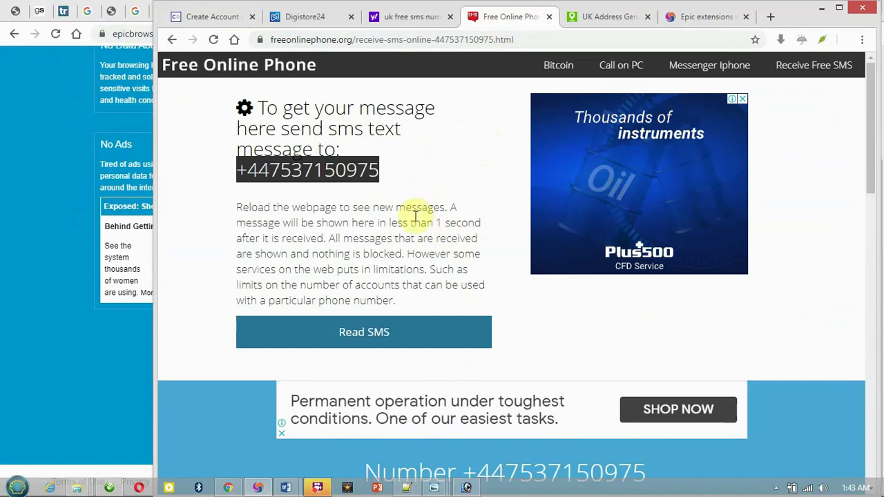
Select the temporary UK phone number on Free Online Phone and return to the sign-up tab.
left_click(392, 173)
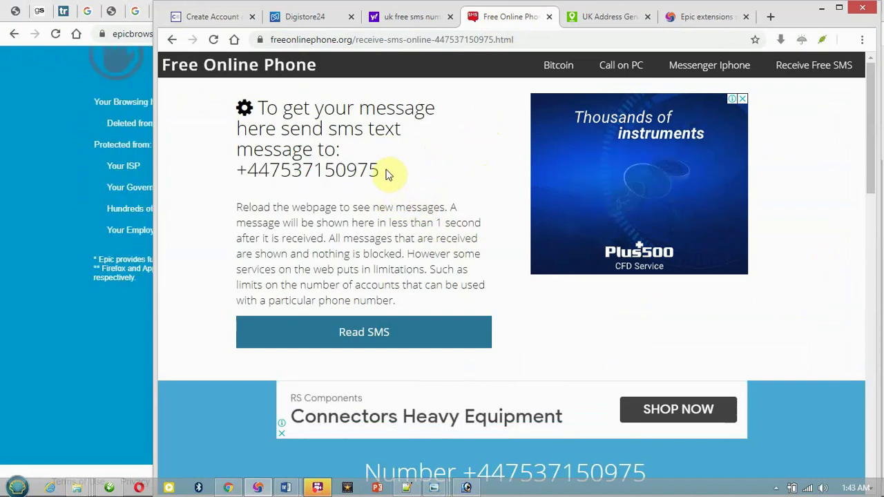
left_click_drag(377, 170, 235, 173)
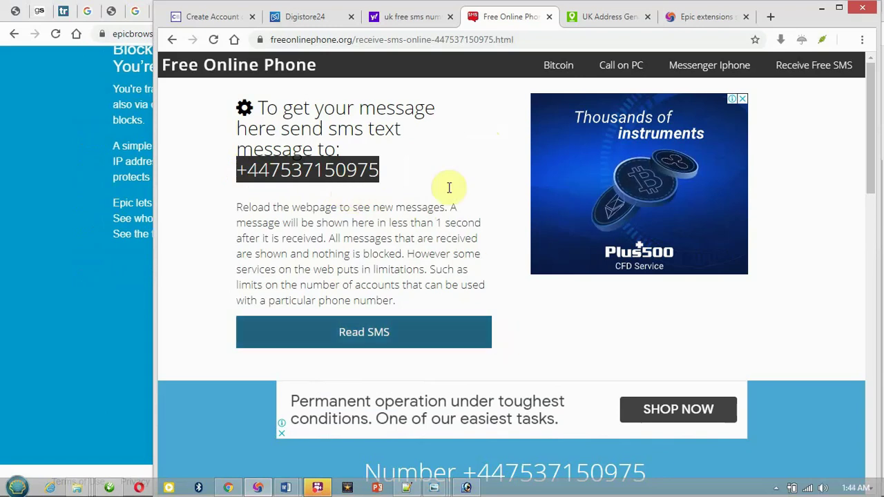
left_click(199, 18)
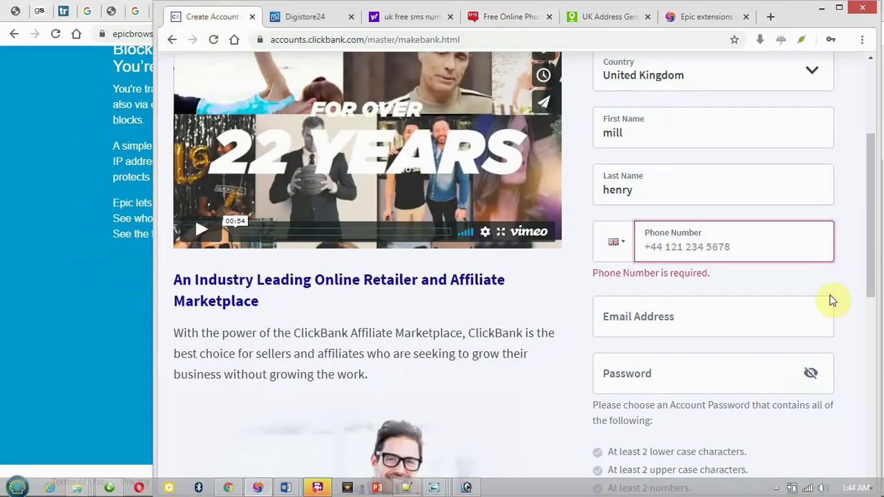
Paste the UK number into Phone Number and enter the Gmail address ending in '.com'.
key("ctrl+v")
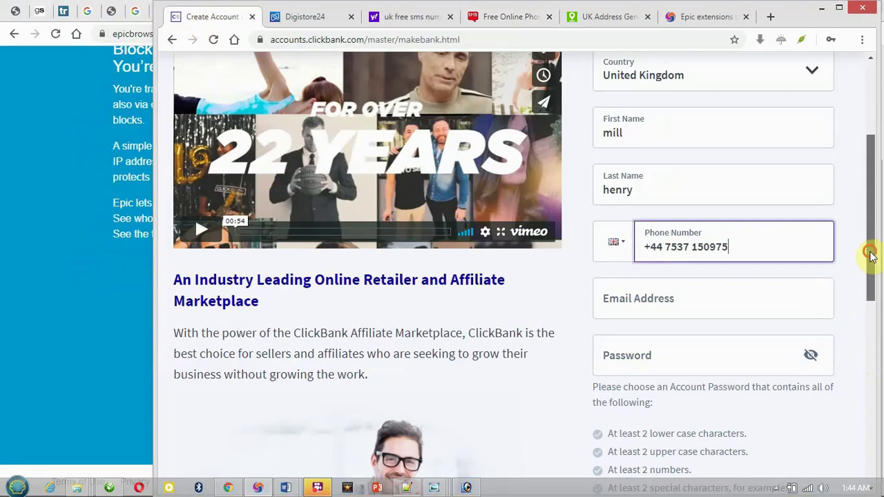
left_click_drag(872, 257, 870, 274)
left_click(763, 265)
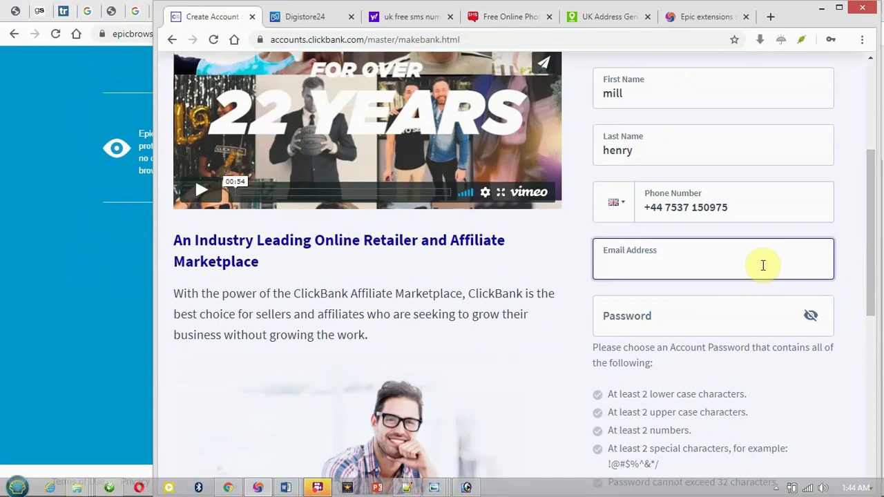
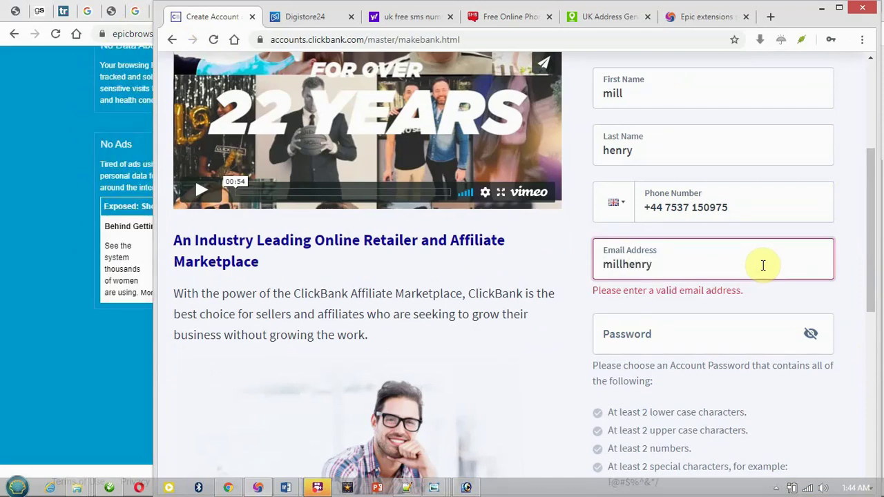
key("ctrl+Tab")
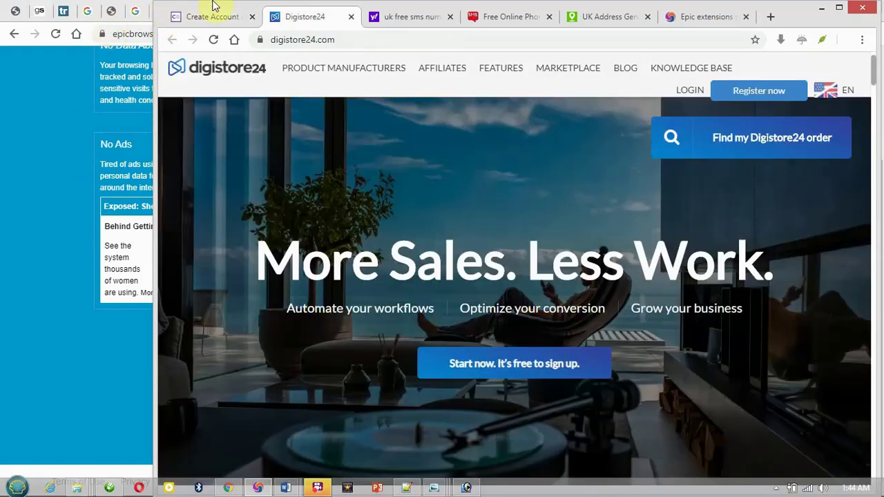
left_click(213, 7)
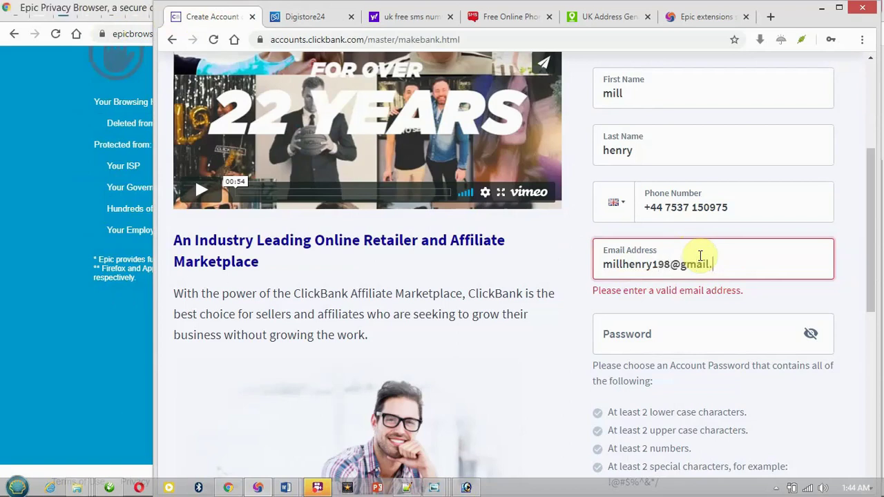
type("com")
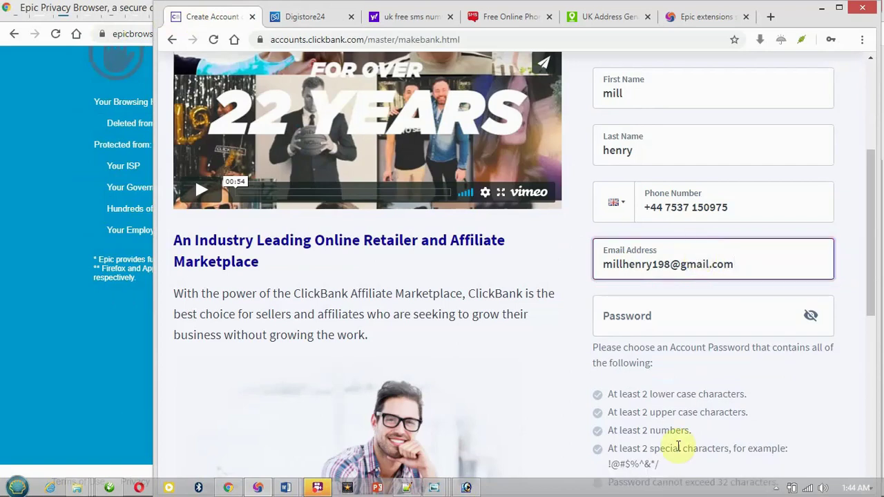
left_click(635, 324)
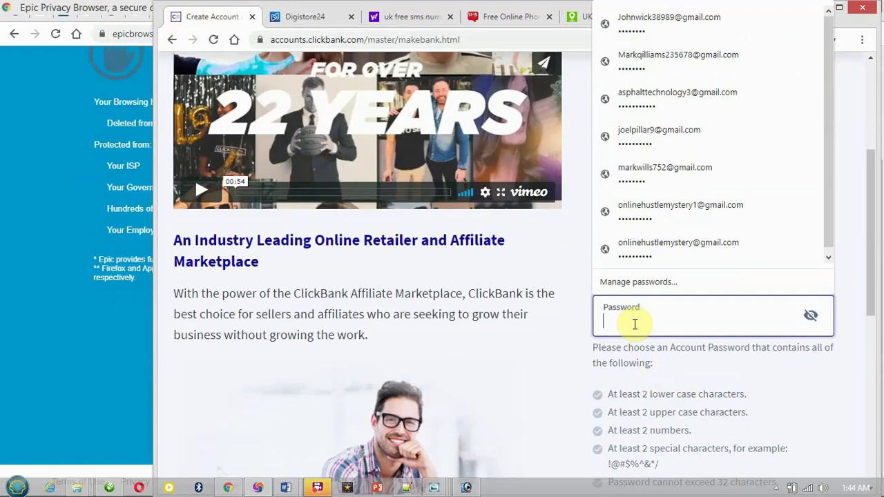
Enter an account password that satisfies all six listed requirements, verifying it with the reveal toggle.
type("••")
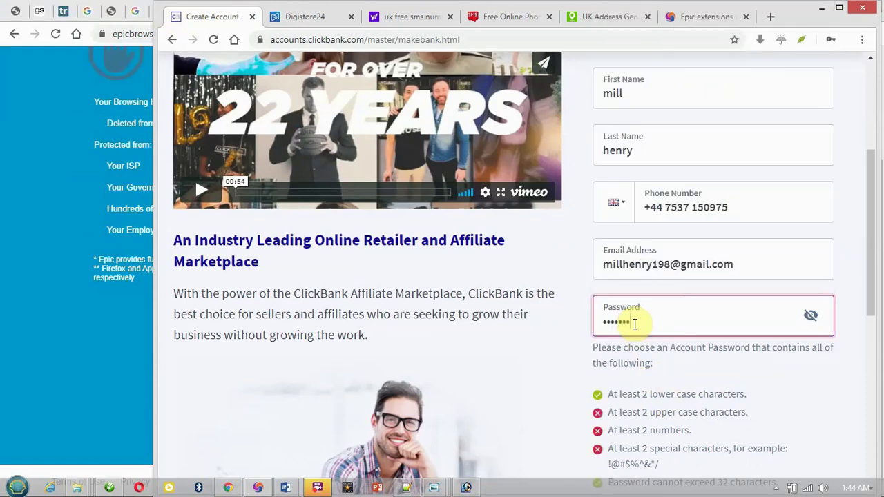
key("BackSpace")
key("BackSpace")
key("BackSpace")
key("BackSpace")
key("BackSpace")
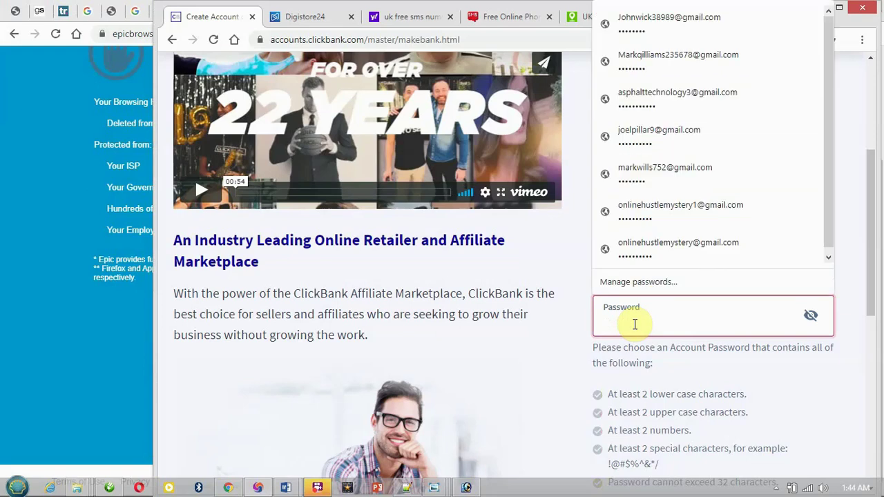
type("••••")
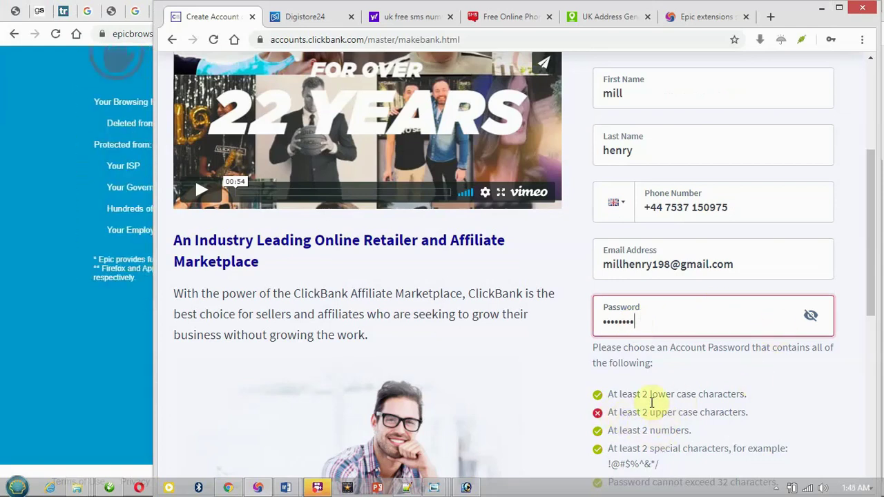
double_click(652, 314)
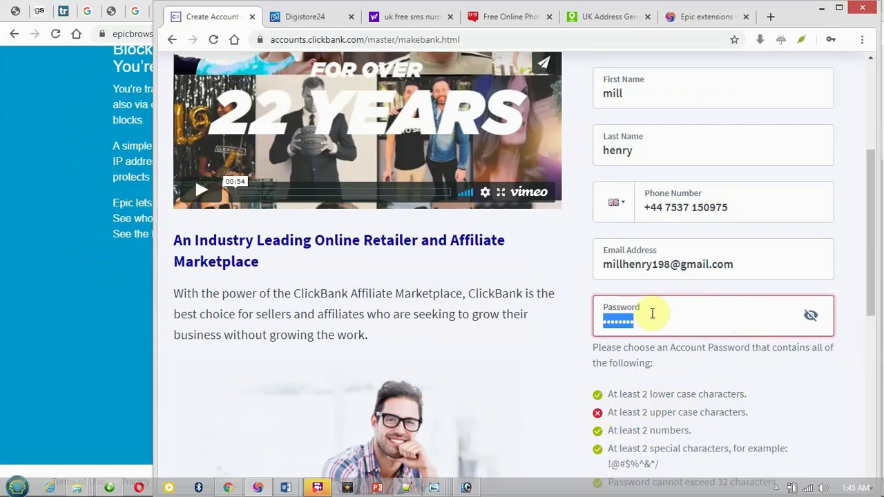
type("•")
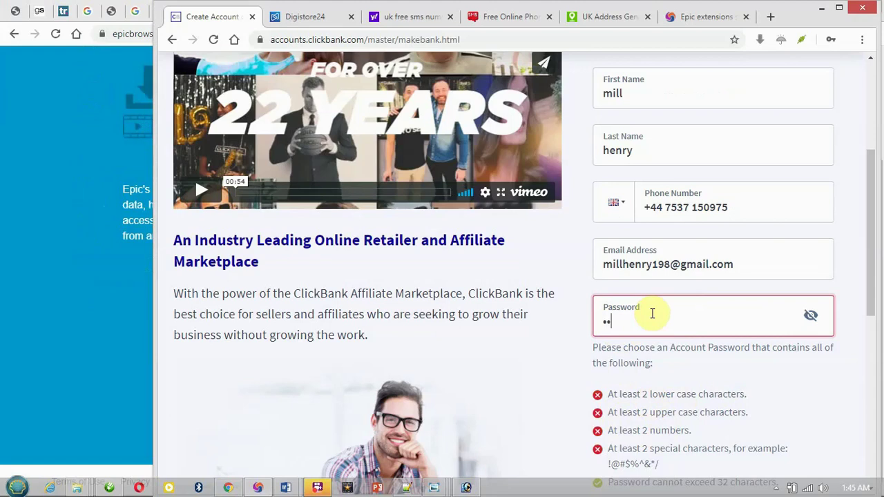
left_click(812, 317)
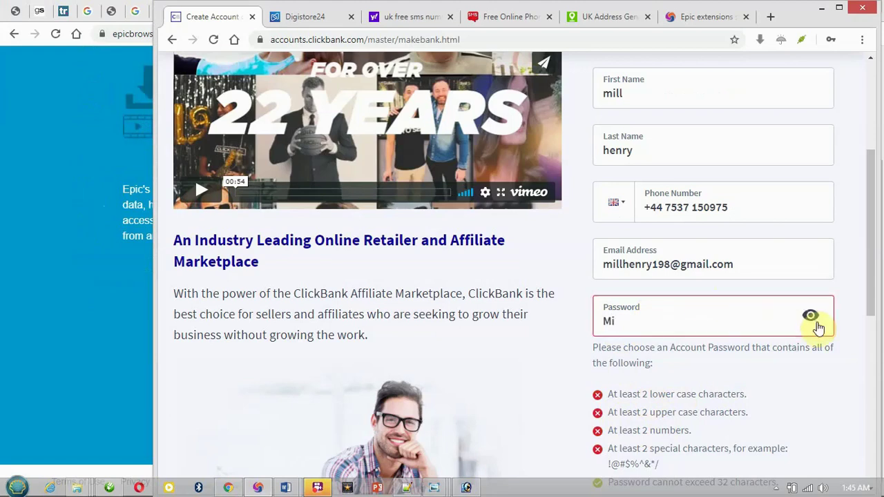
left_click(811, 318)
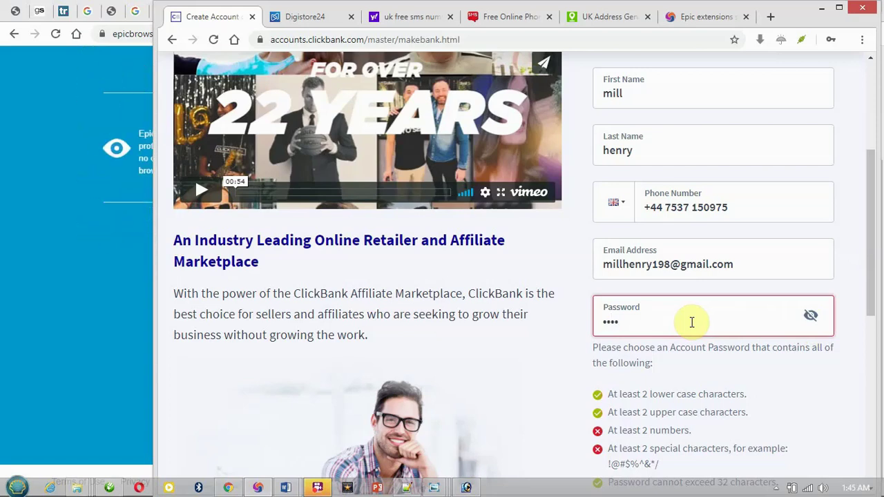
key("BackSpace")
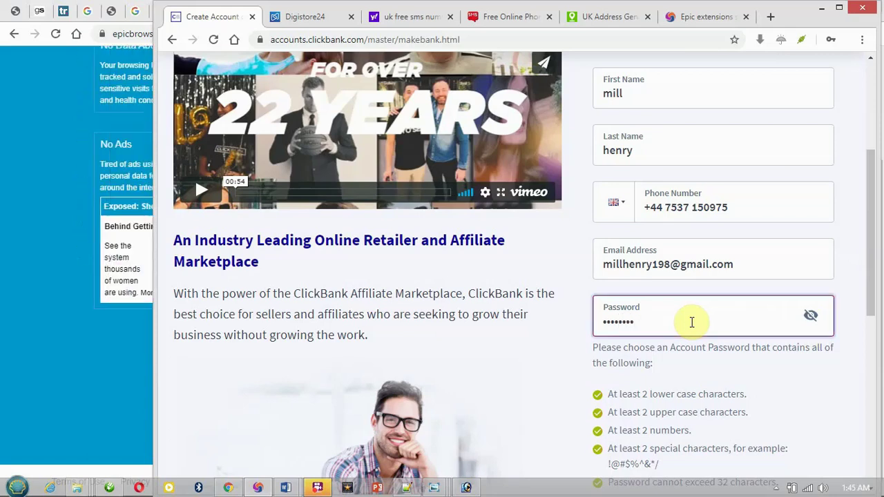
left_click_drag(875, 257, 879, 348)
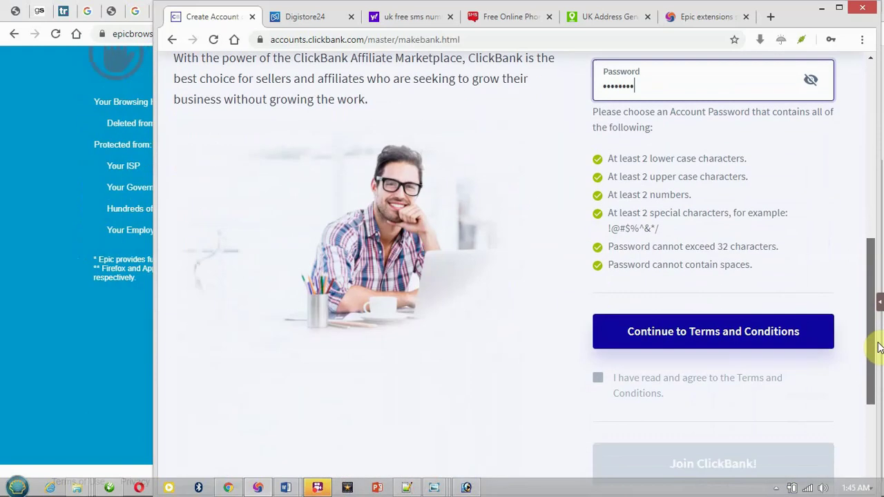
Accept the Terms and Conditions and submit Join ClickBank! to create the account.
left_click(809, 331)
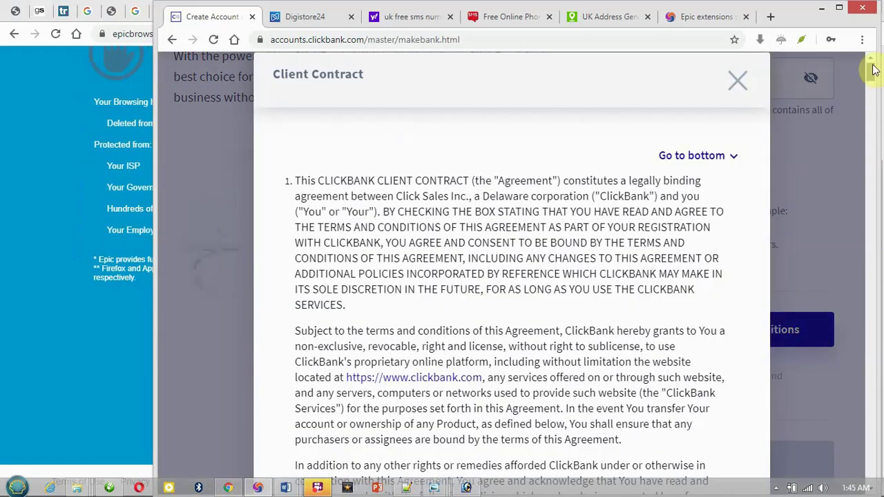
left_click_drag(873, 118, 871, 484)
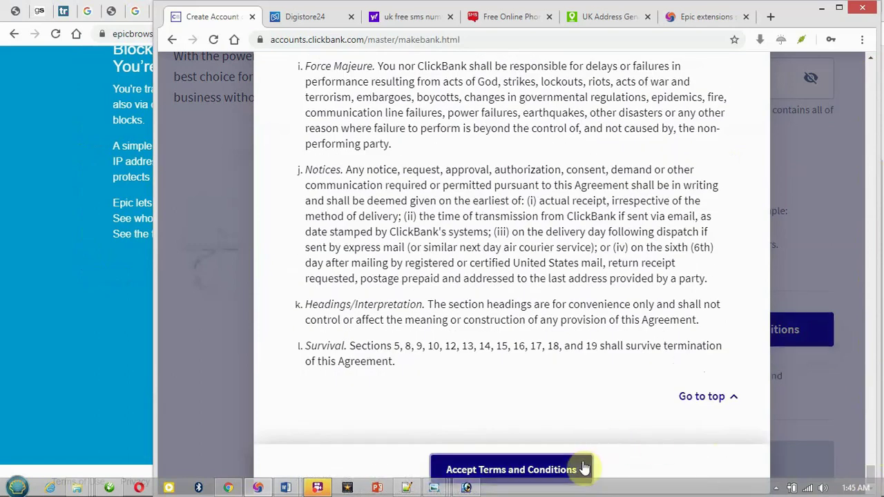
left_click(584, 469)
left_click(694, 462)
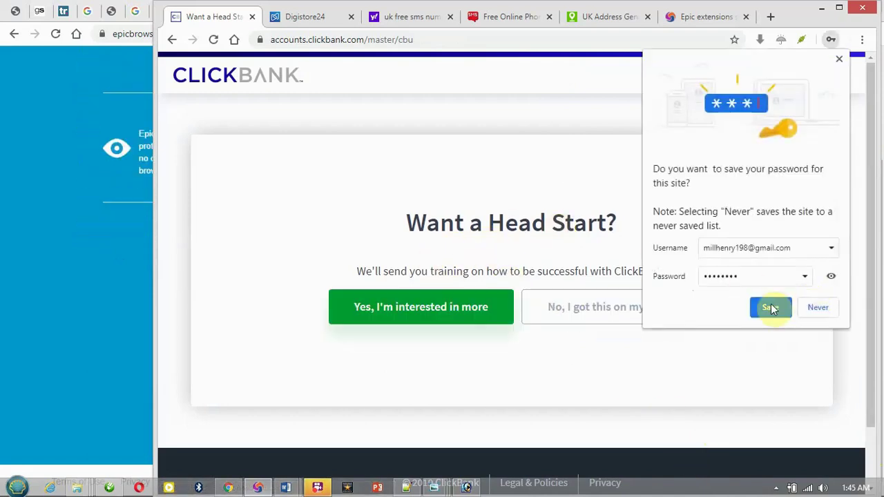
Save the login in the browser and decline the training offer to reach profile completion.
left_click(772, 309)
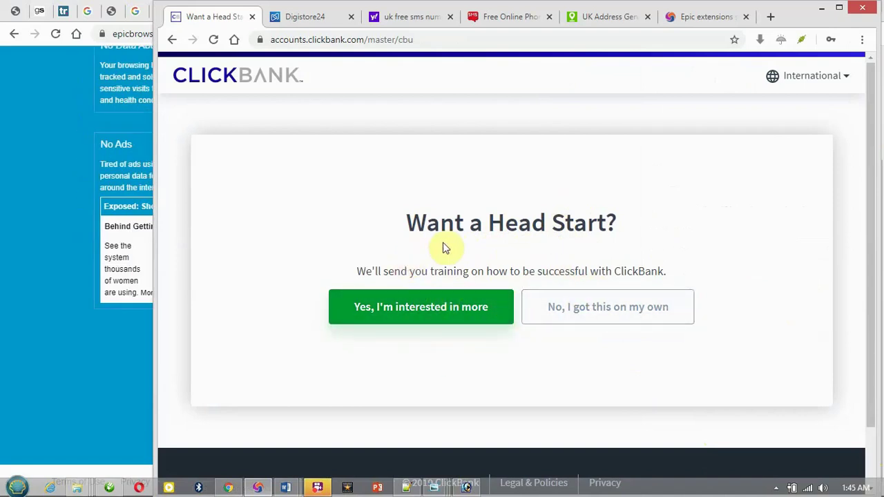
left_click(600, 309)
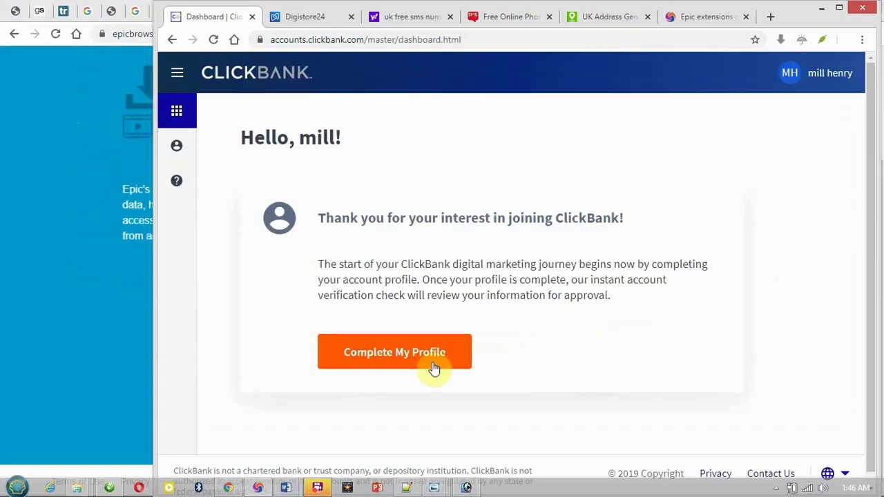
left_click(414, 354)
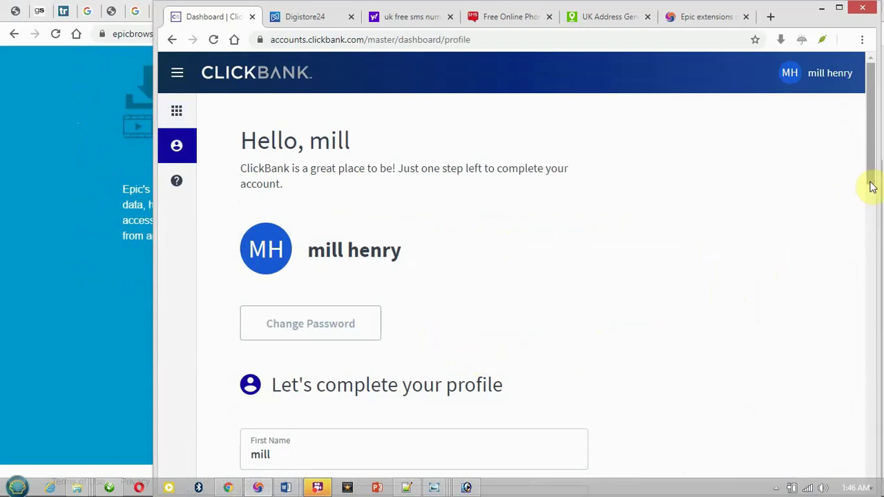
Scroll the profile form to Street Address and view the generated UK address on the generator page.
scroll(872, 186, "down", 3)
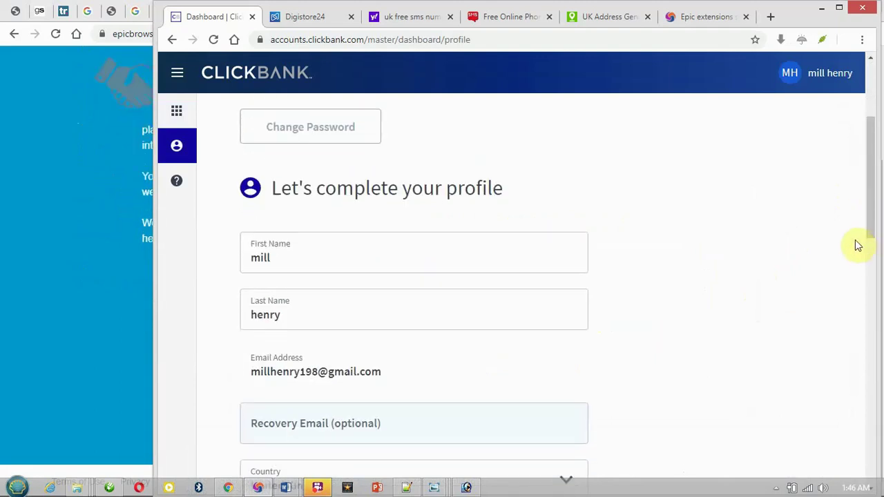
scroll(871, 197, "down", 1)
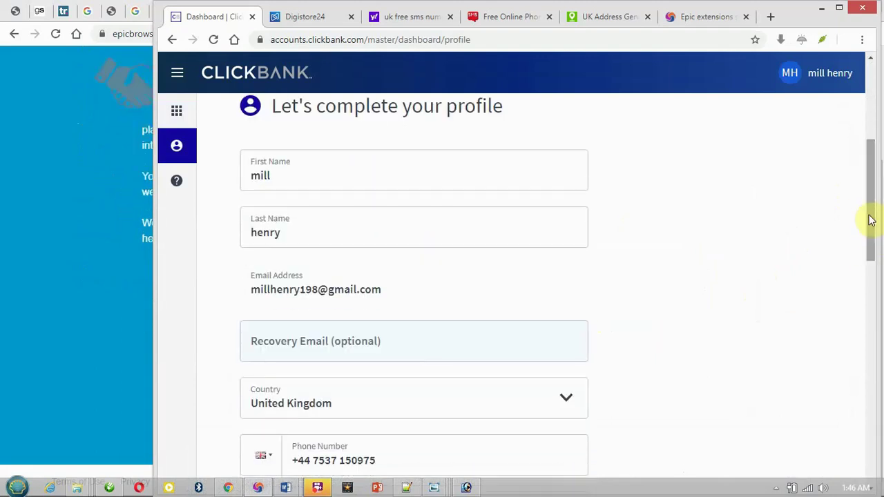
left_click_drag(872, 191, 871, 281)
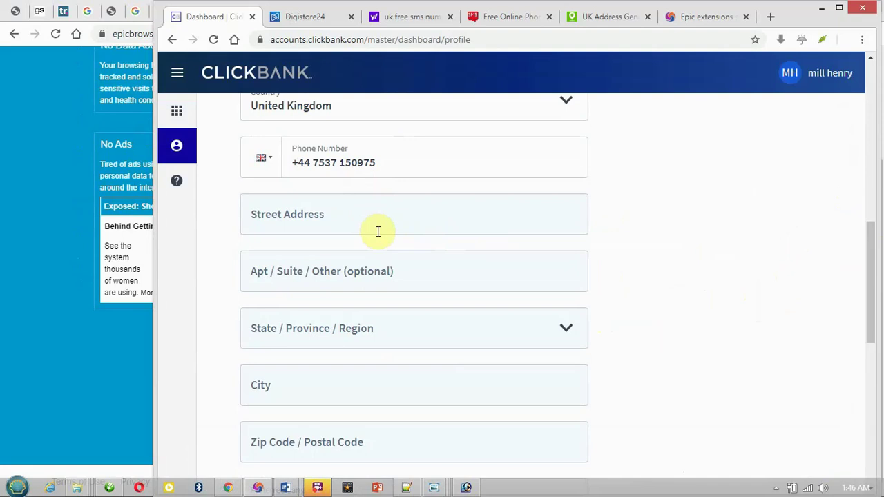
left_click(621, 20)
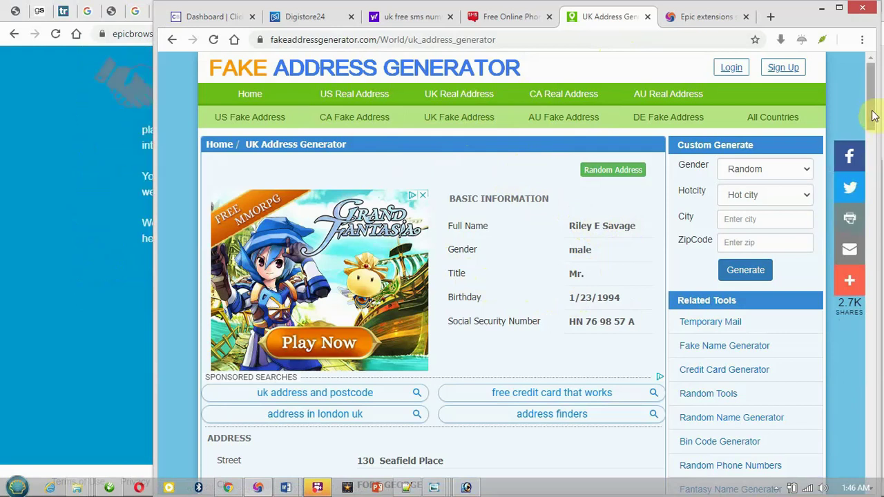
left_click_drag(876, 136, 876, 173)
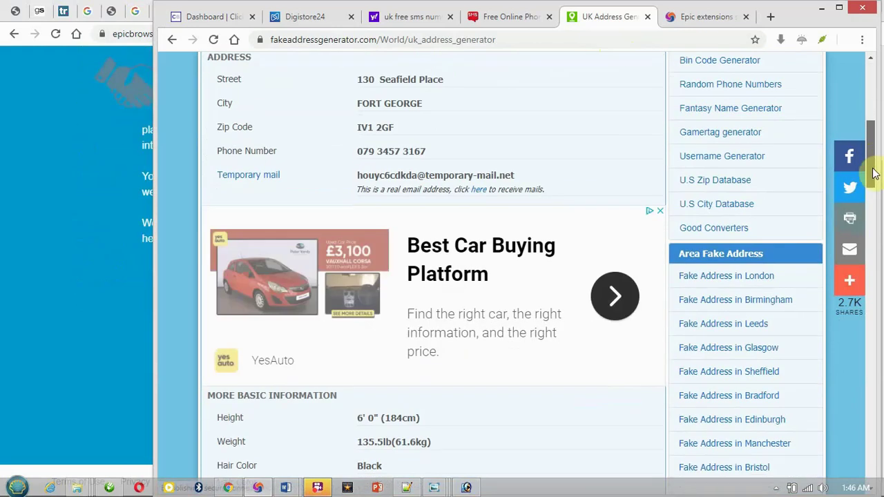
Copy the generated street address into ClickBank's Street Address field.
left_click_drag(443, 78, 310, 82)
key("ctrl+c")
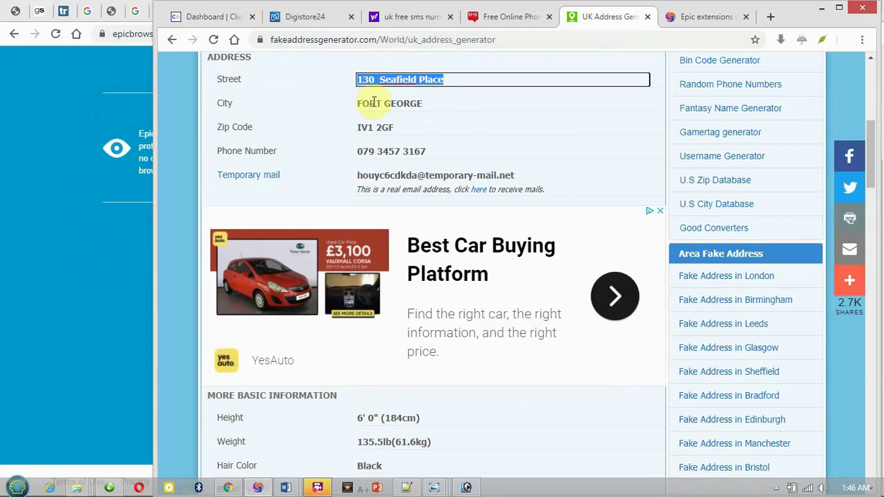
left_click(220, 16)
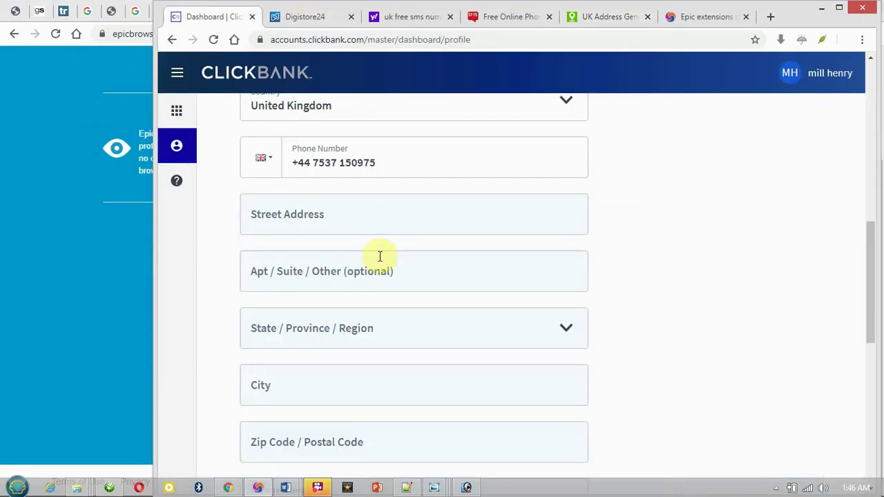
left_click(403, 206)
key("ctrl+v")
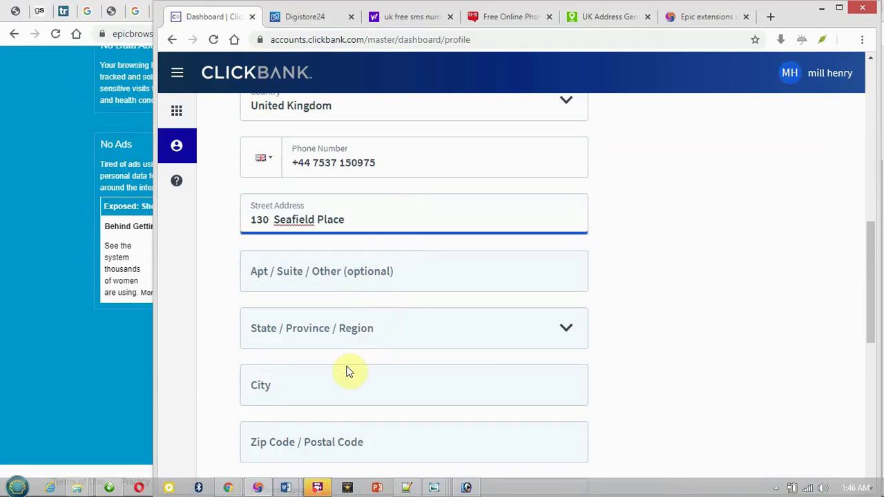
left_click(573, 20)
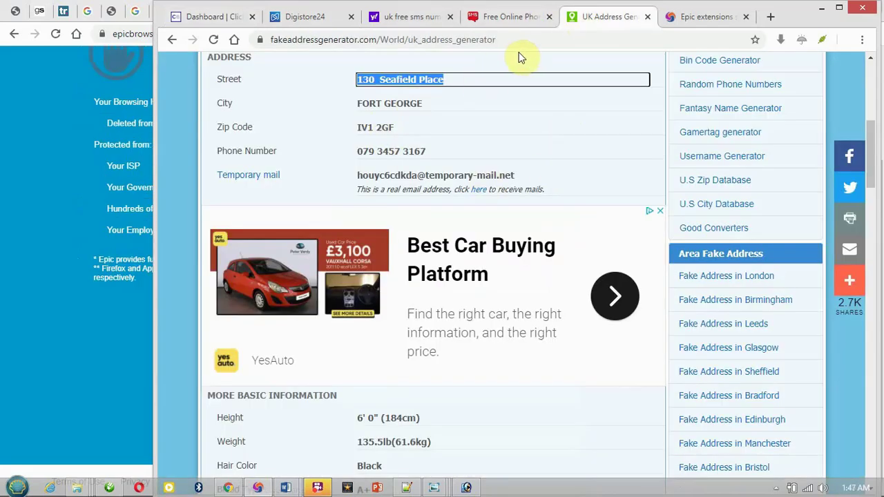
left_click(434, 105)
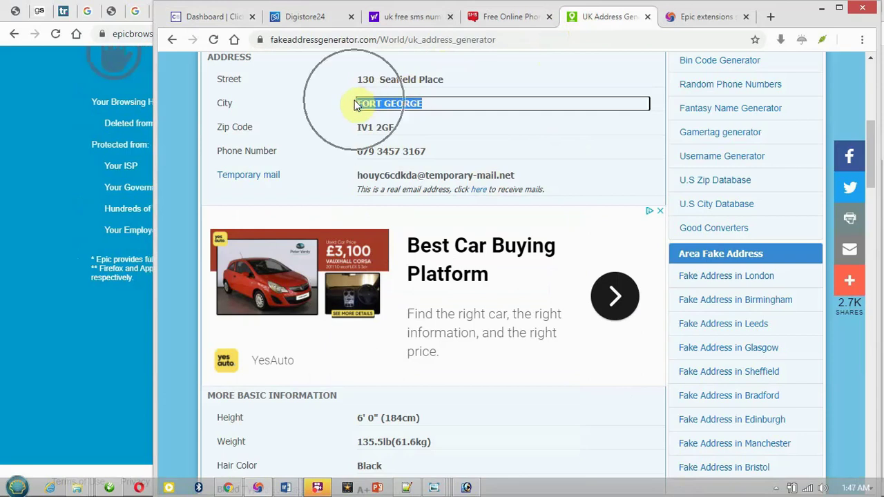
key("ctrl+v")
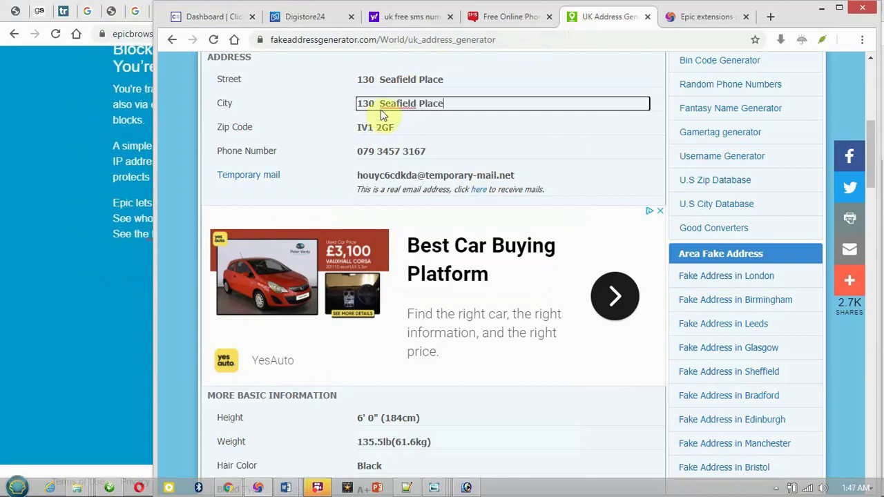
left_click(513, 83)
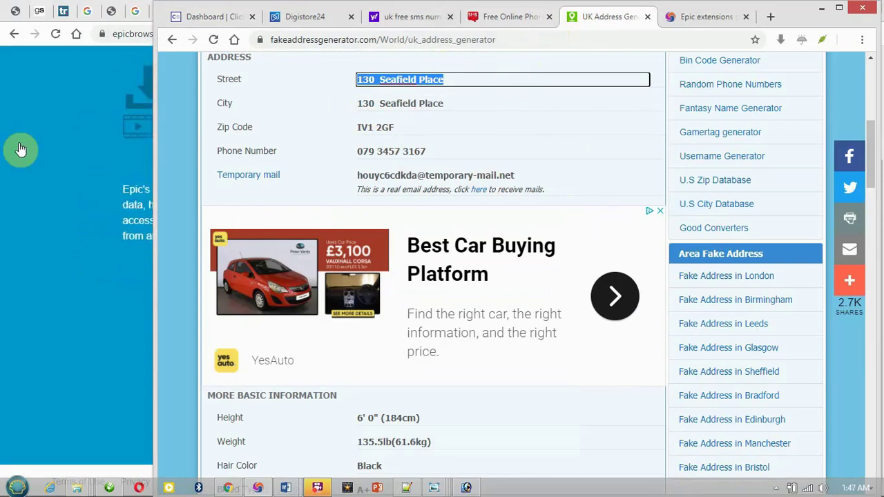
left_click(213, 41)
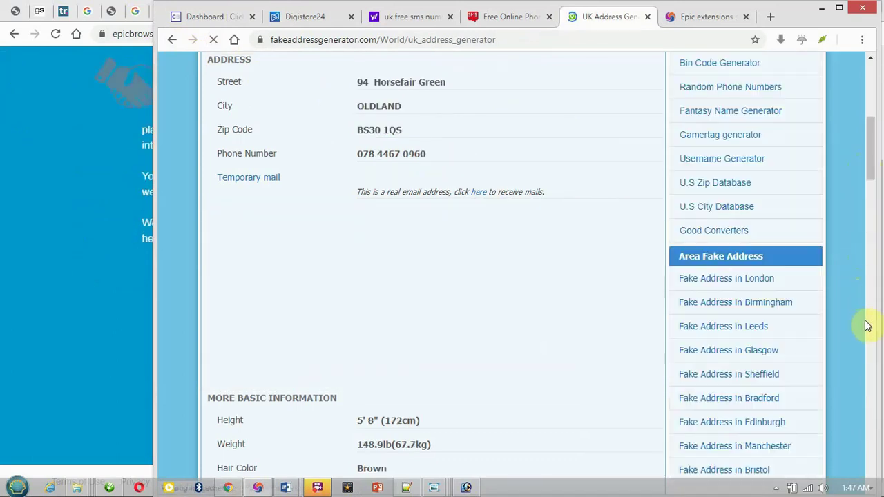
left_click_drag(875, 177, 863, 162)
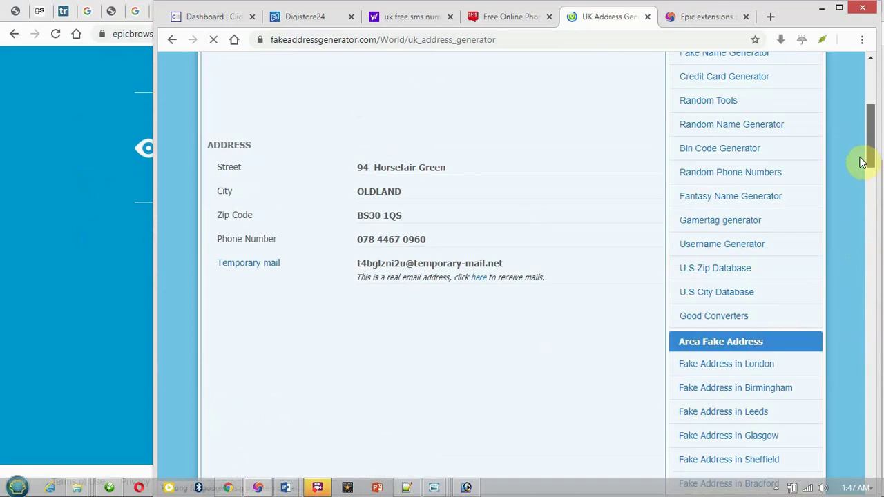
left_click(422, 315)
key("ctrl+c")
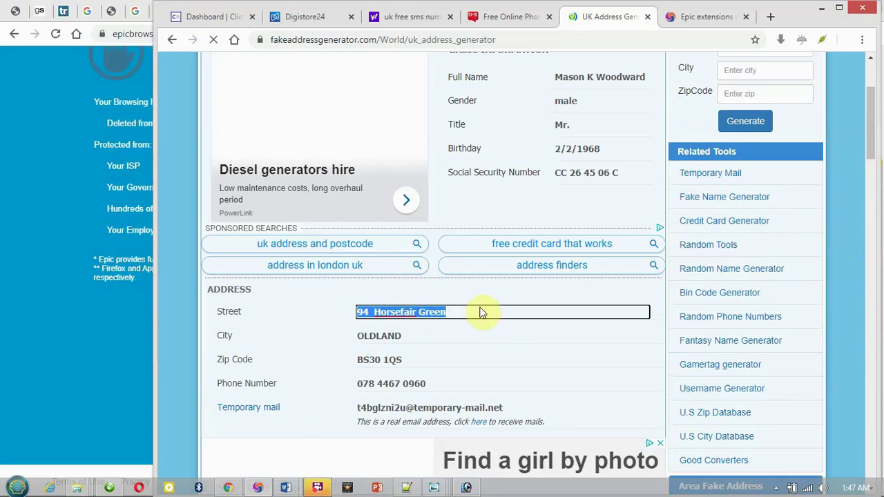
left_click(241, 19)
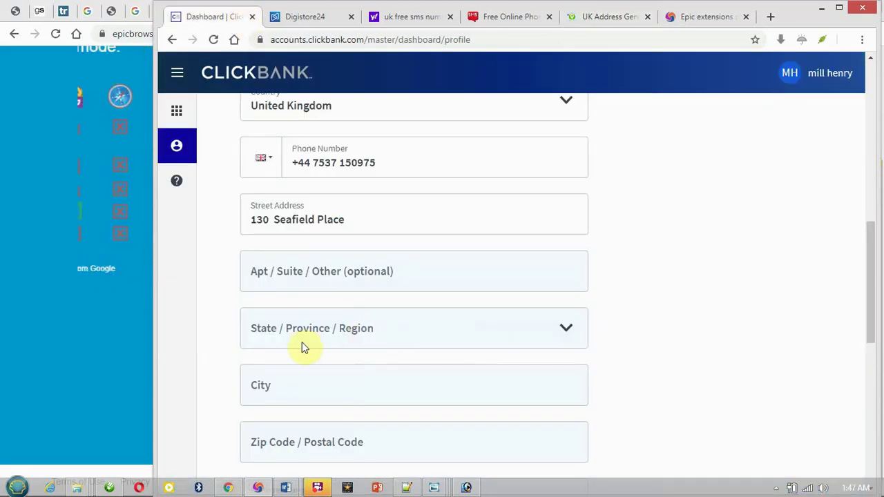
left_click(358, 214)
key("ctrl+a")
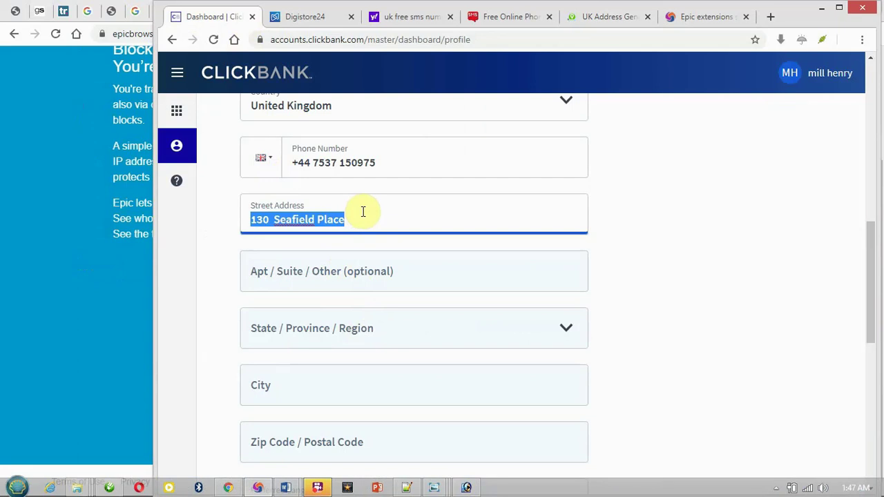
left_click(362, 212)
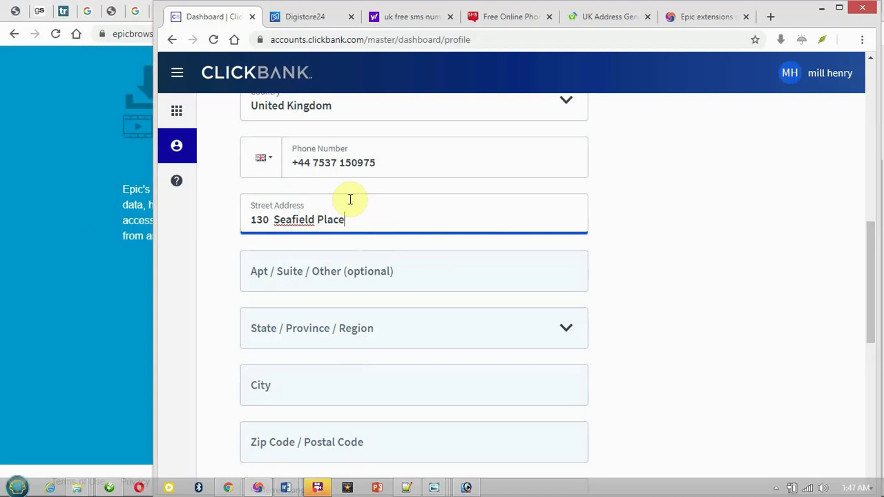
key("ctrl+5")
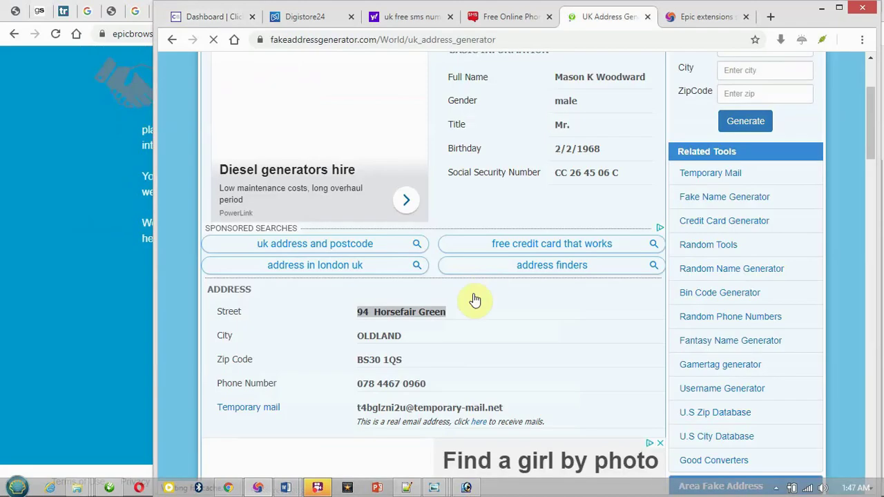
left_click(199, 25)
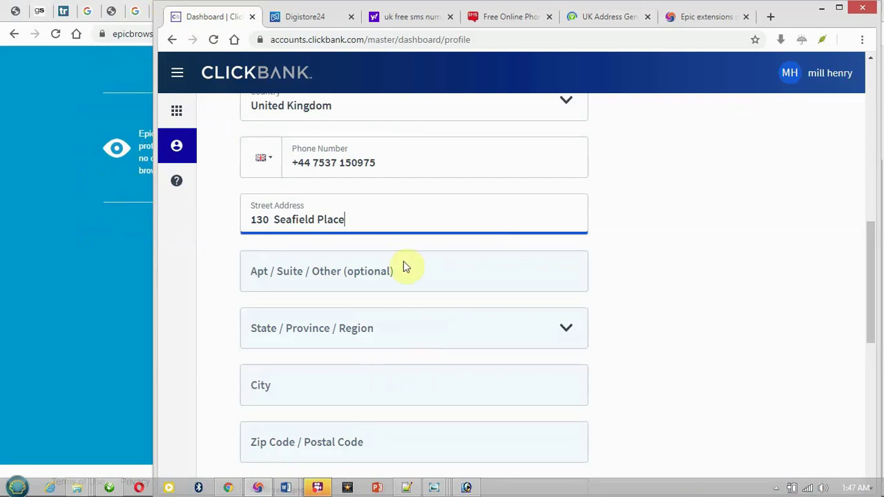
key("ctrl+a")
key("ctrl+v")
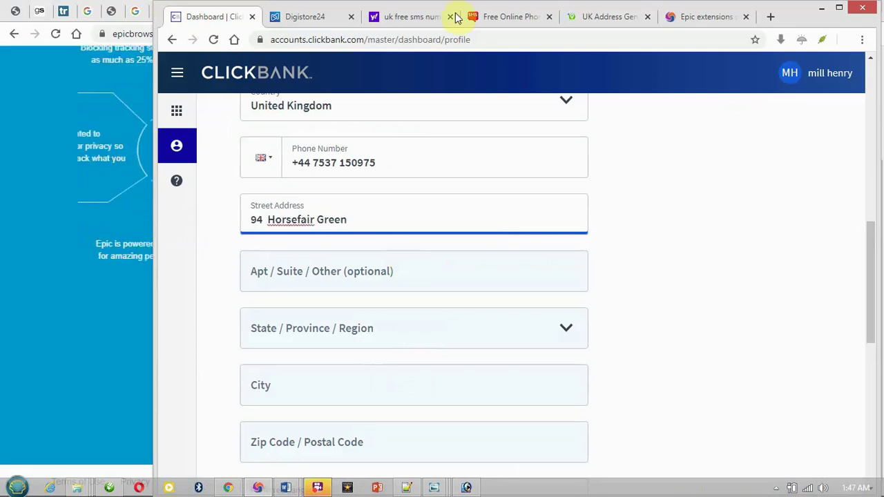
Paste the generated city OLDLAND into ClickBank's City field.
left_click(565, 21)
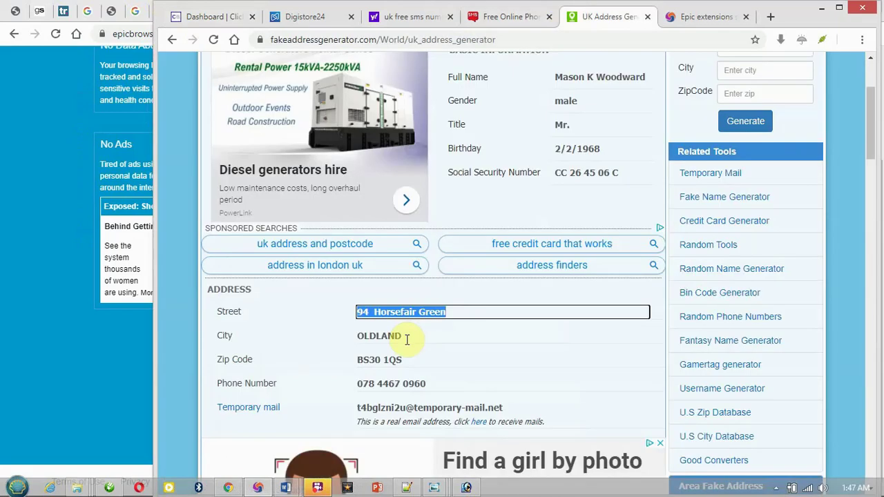
left_click(404, 336)
key("ctrl+c")
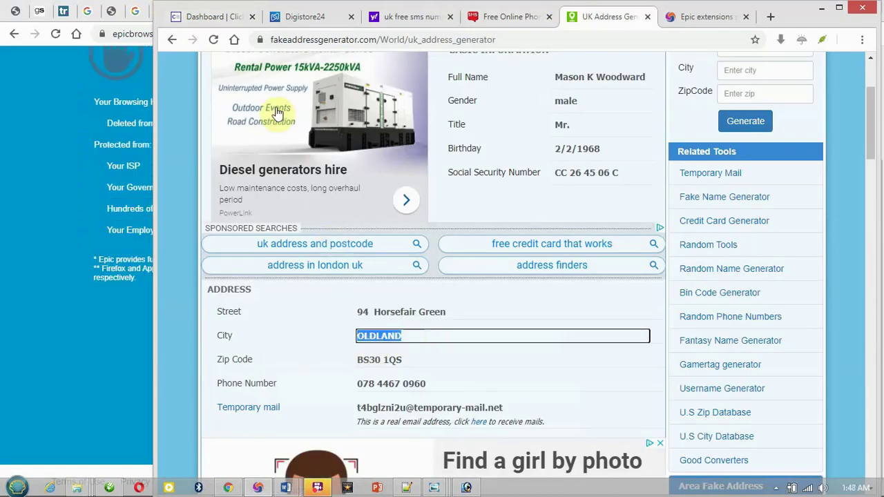
left_click(224, 20)
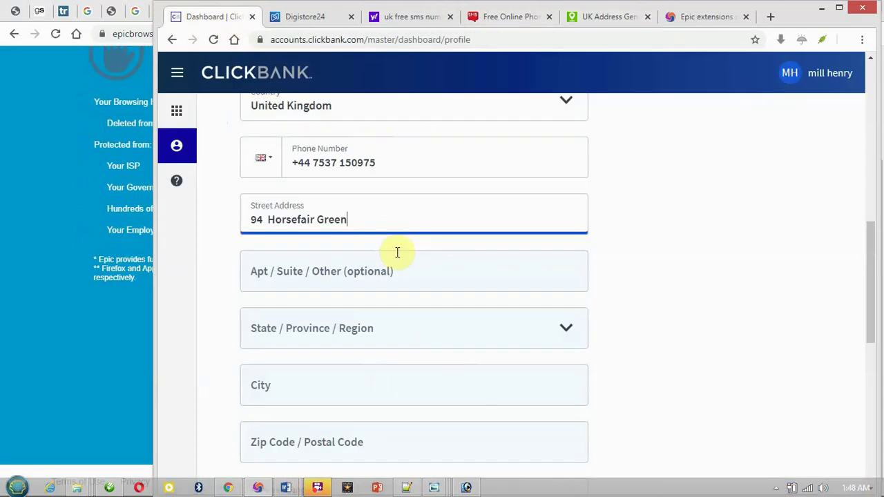
left_click(399, 378)
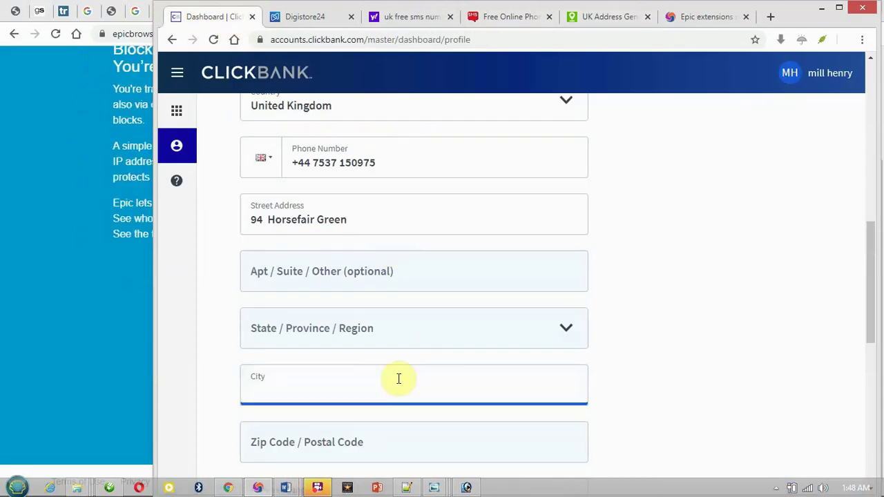
key("ctrl+v")
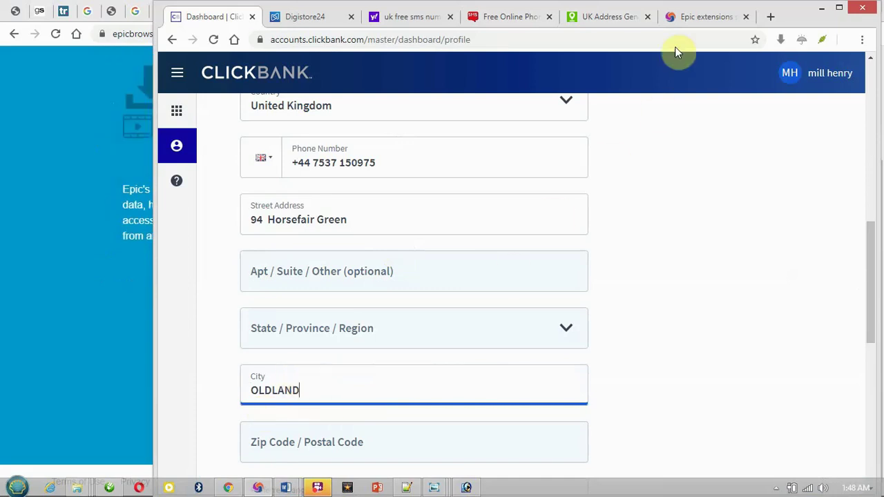
left_click(680, 19)
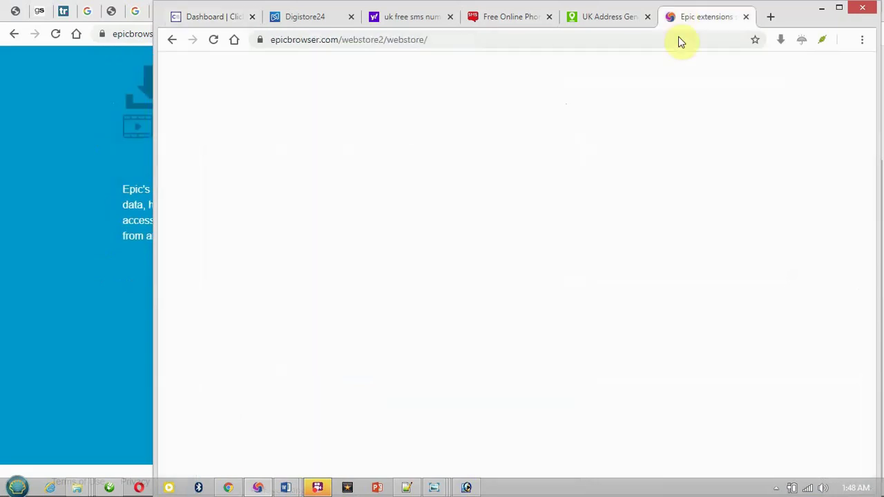
Google 'which state is OLDLAND is in uk', finding South Gloucestershire, England.
left_click(456, 43)
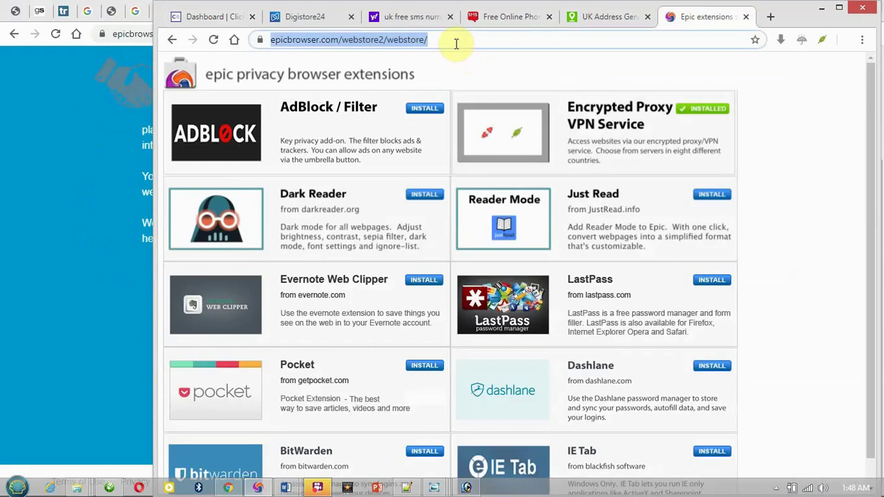
type("google.com")
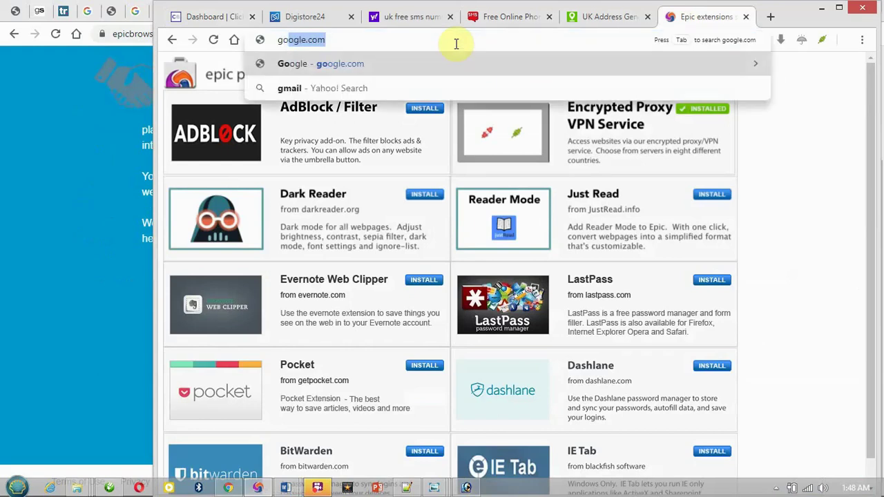
key("Return")
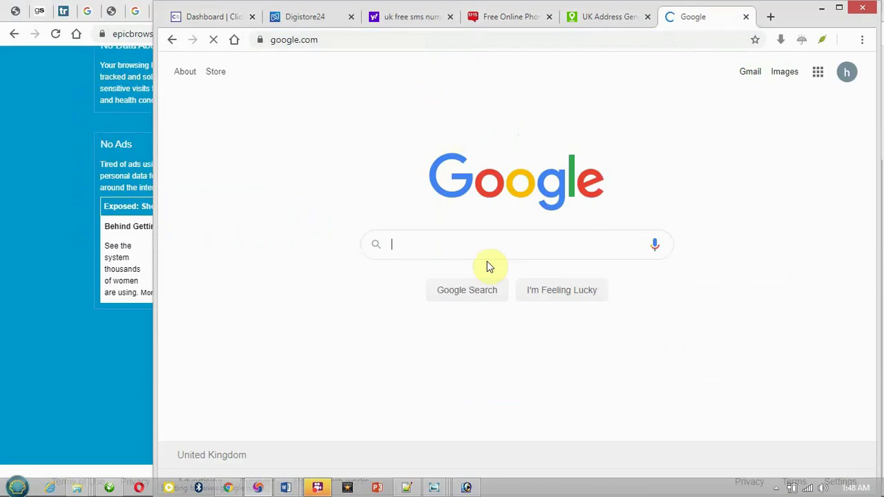
type("whi")
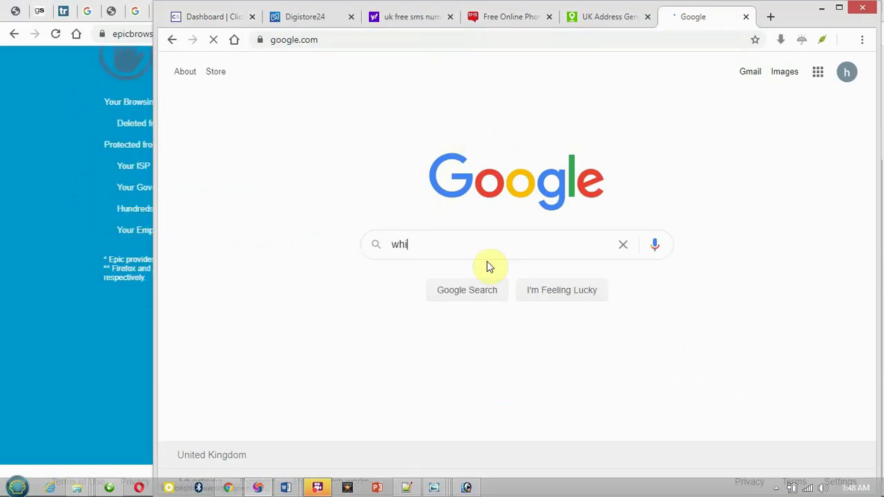
type("ch stat")
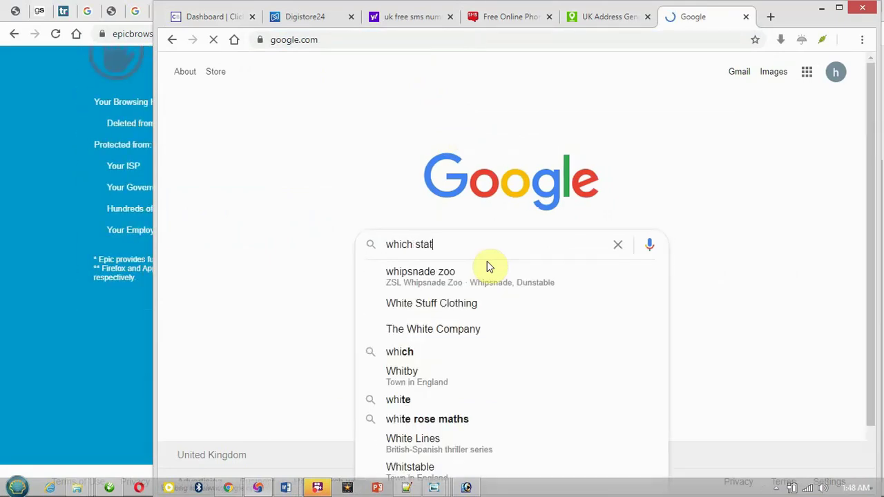
type("e is ")
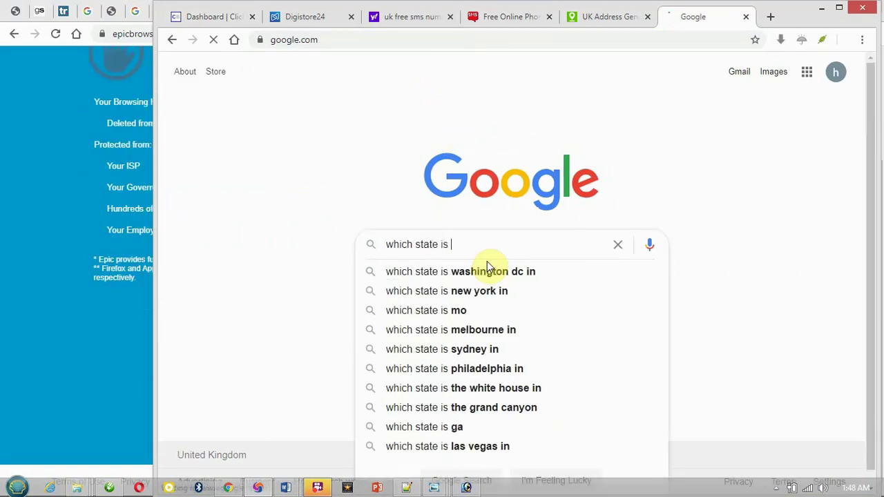
type("OLDLAND")
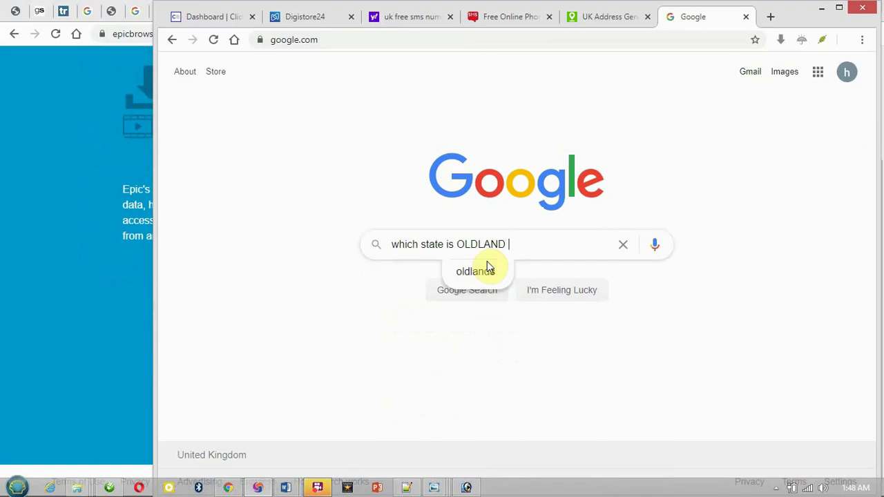
type("is in uk")
key("Return")
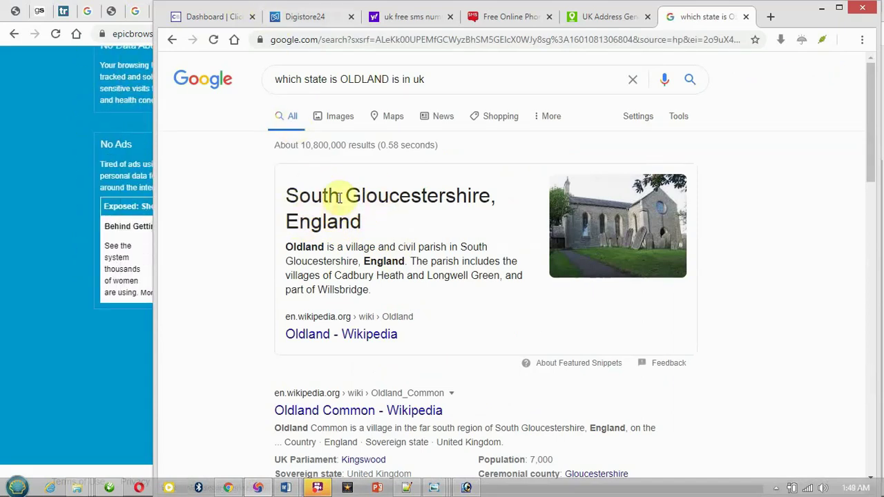
mouse_move(195, 21)
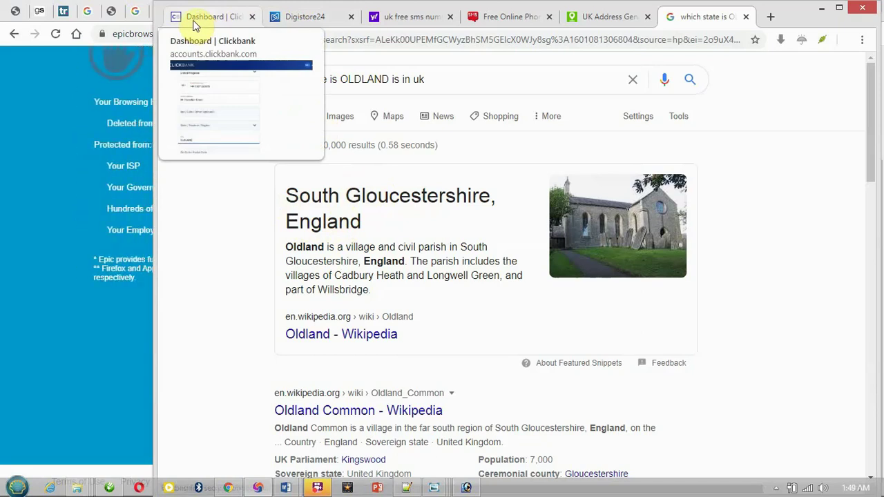
Choose ENGLAND from the profile's State / Province / Region dropdown.
left_click(195, 23)
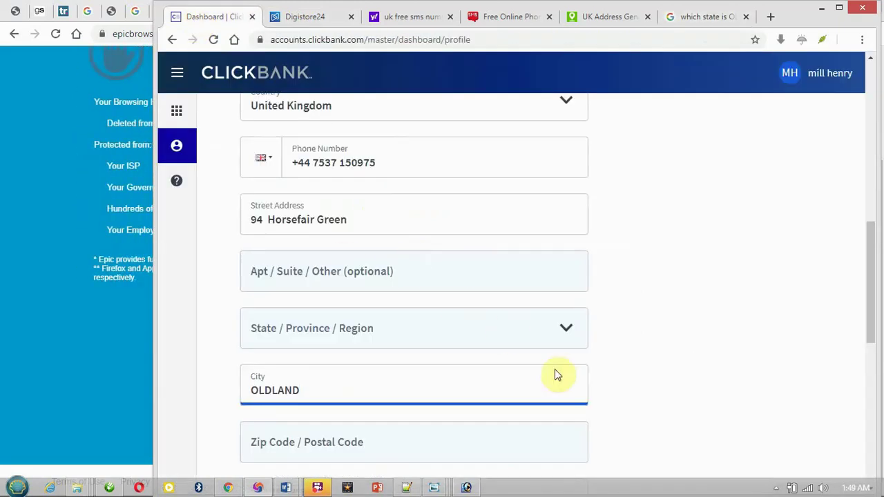
left_click(559, 332)
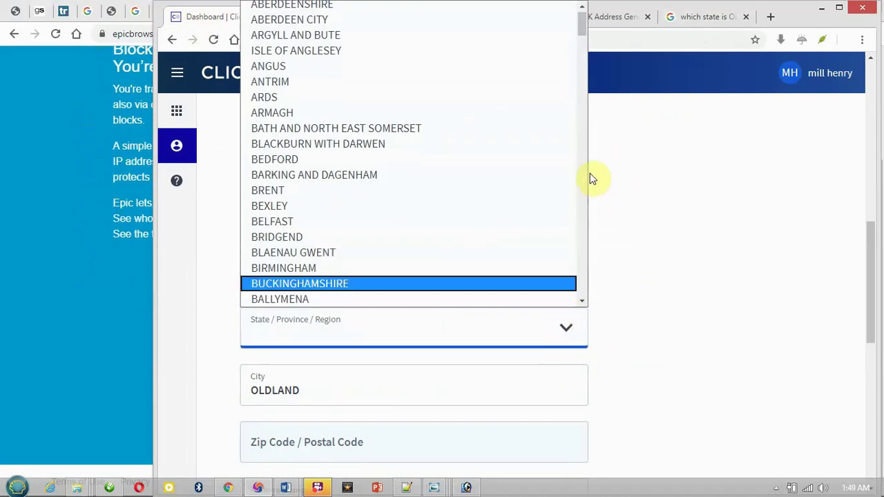
left_click_drag(584, 19, 590, 93)
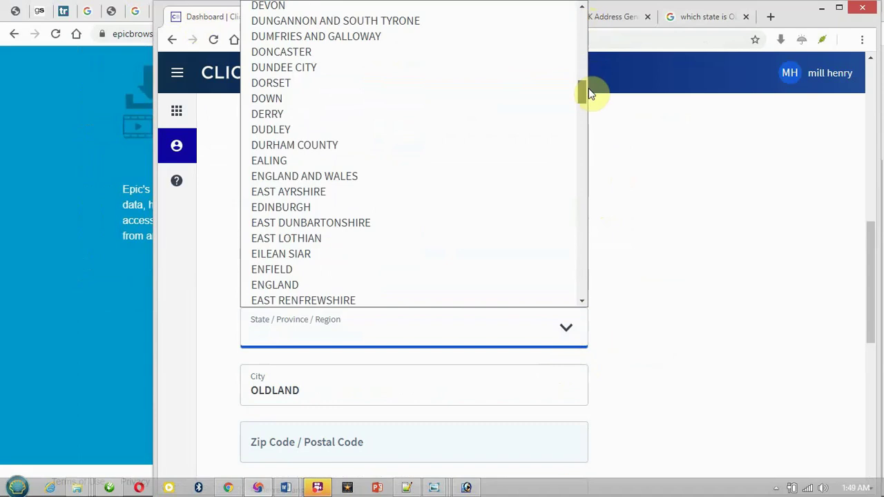
left_click(336, 285)
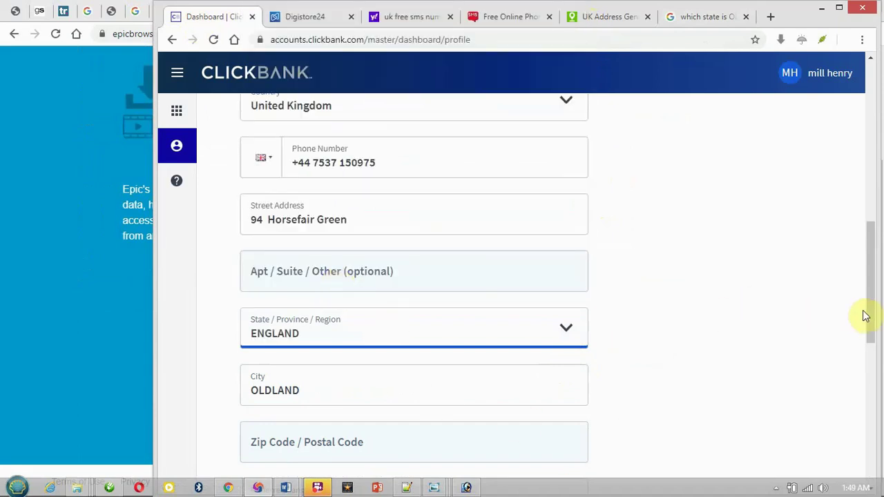
left_click_drag(870, 311, 827, 355)
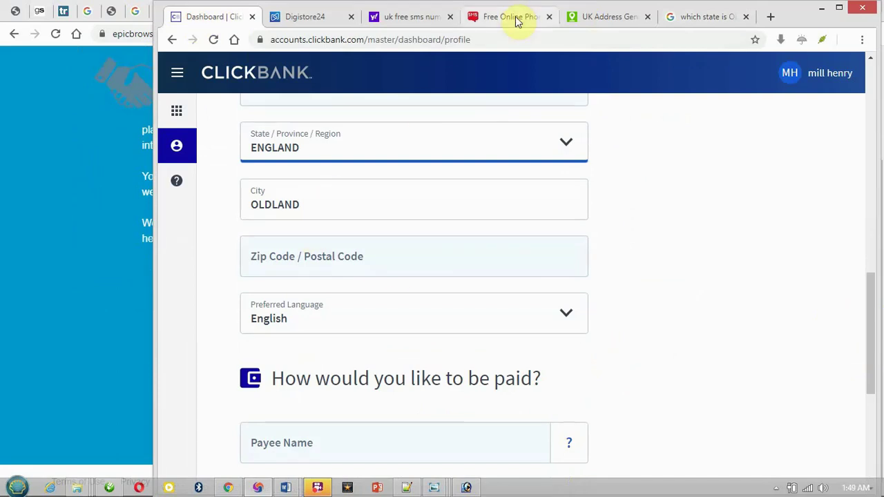
Paste the generated postcode BS30 1QS into ClickBank's Zip Code field.
left_click(584, 21)
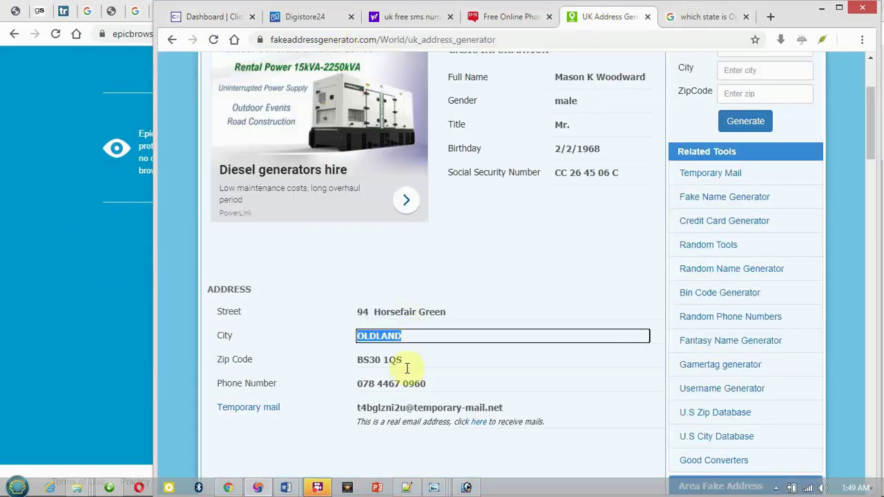
left_click(384, 360)
key("ctrl+c")
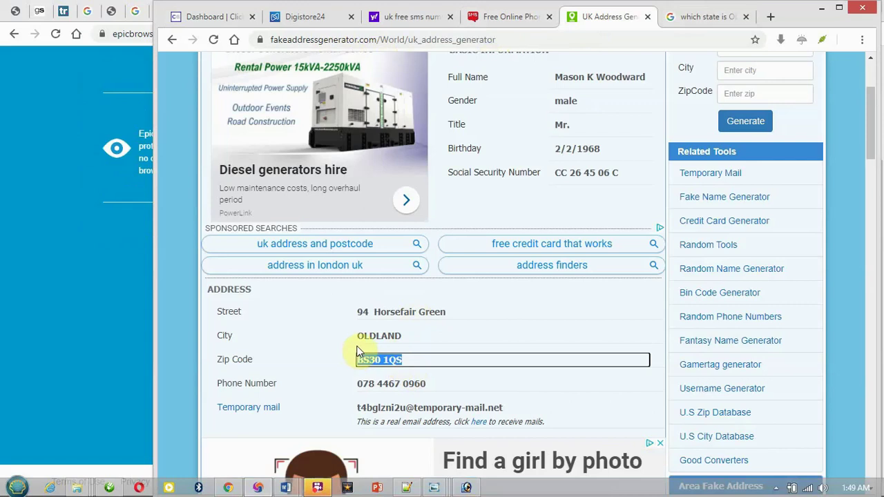
left_click(216, 16)
left_click(417, 253)
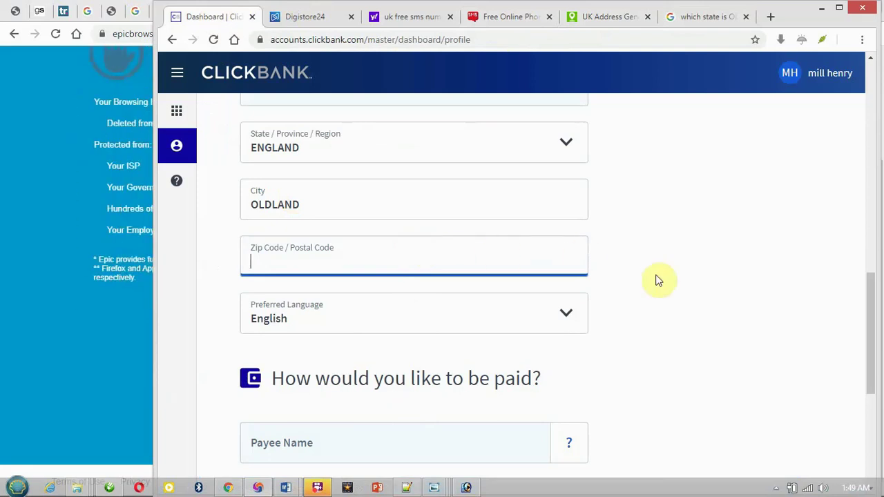
key("ctrl+v")
left_click_drag(874, 288, 871, 310)
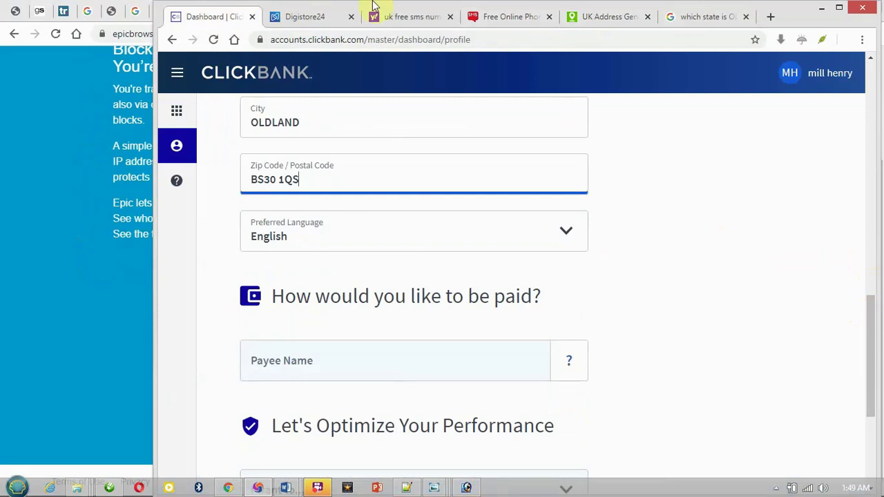
Paste the generated full name into the Payee Name field.
left_click(603, 19)
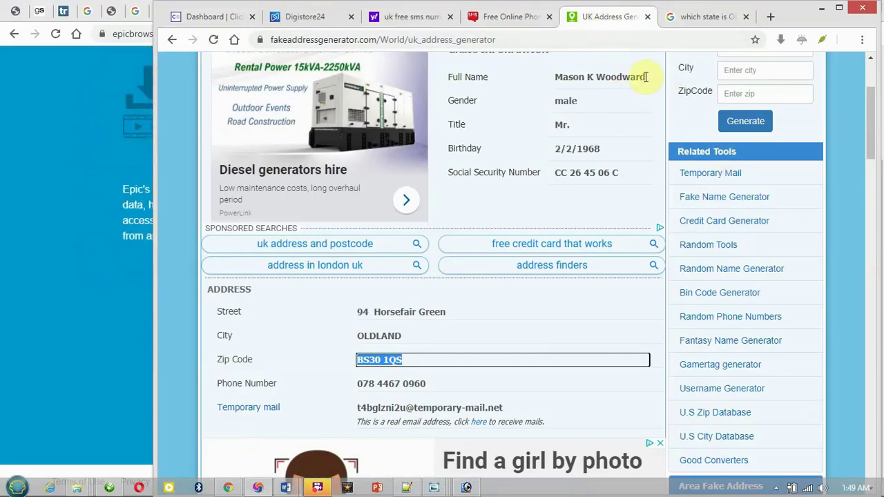
left_click_drag(646, 76, 555, 77)
key("ctrl+c")
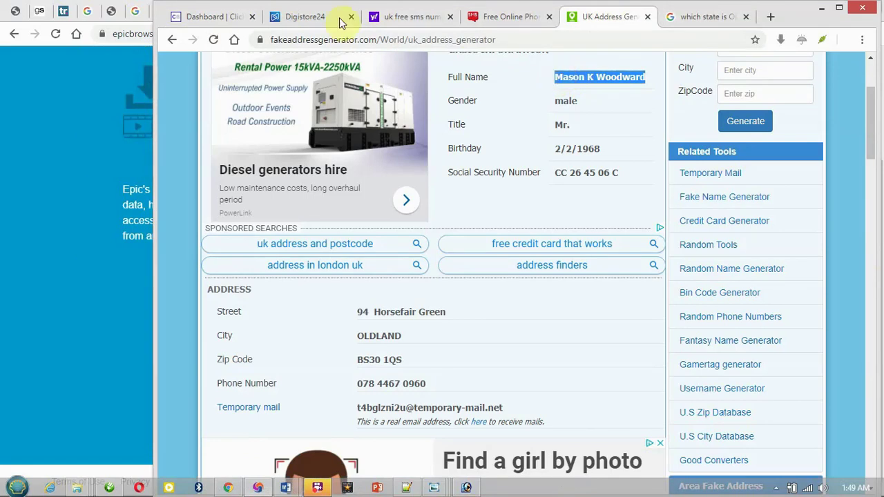
left_click(228, 16)
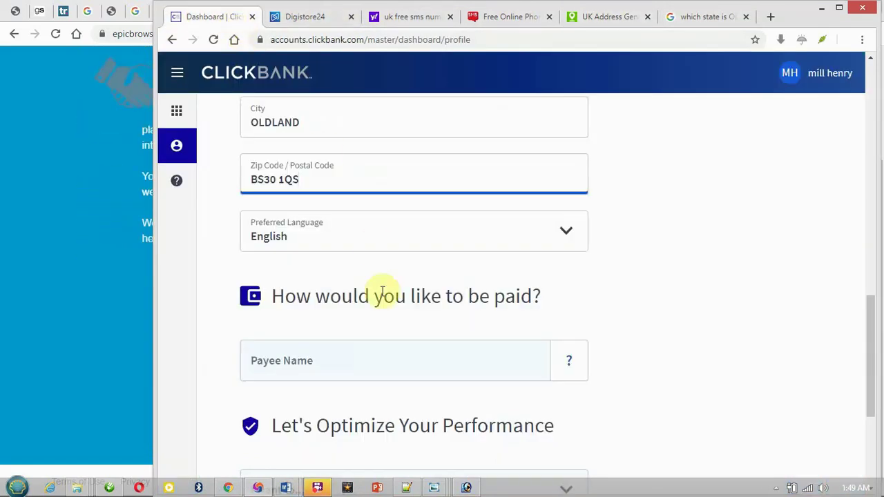
left_click(339, 361)
key("ctrl+v")
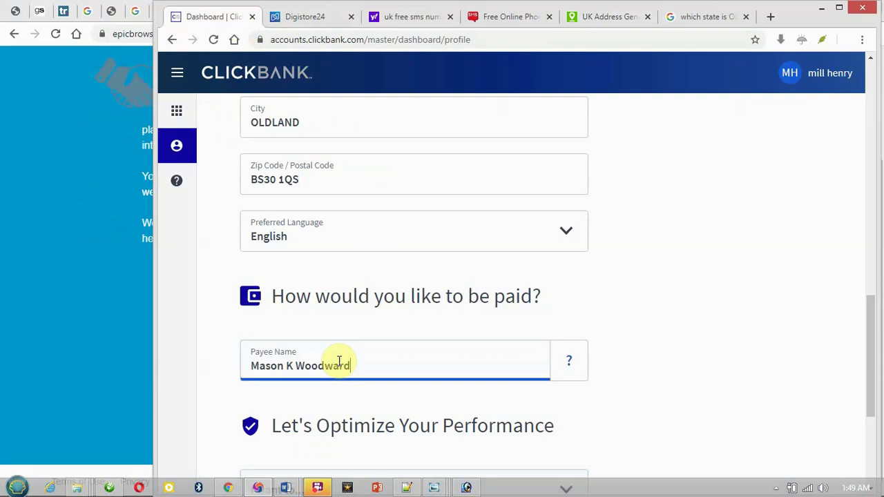
left_click_drag(869, 366, 854, 433)
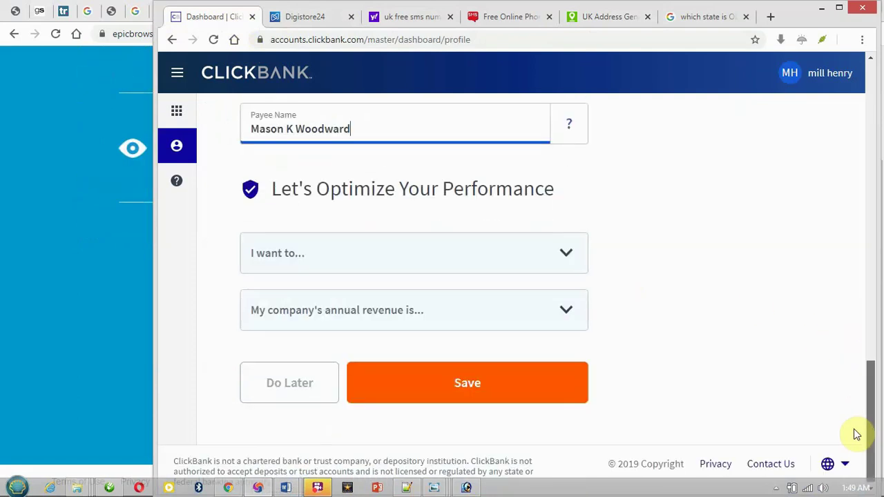
Save the profile and go to Dashboard from the hamburger menu.
left_click(538, 383)
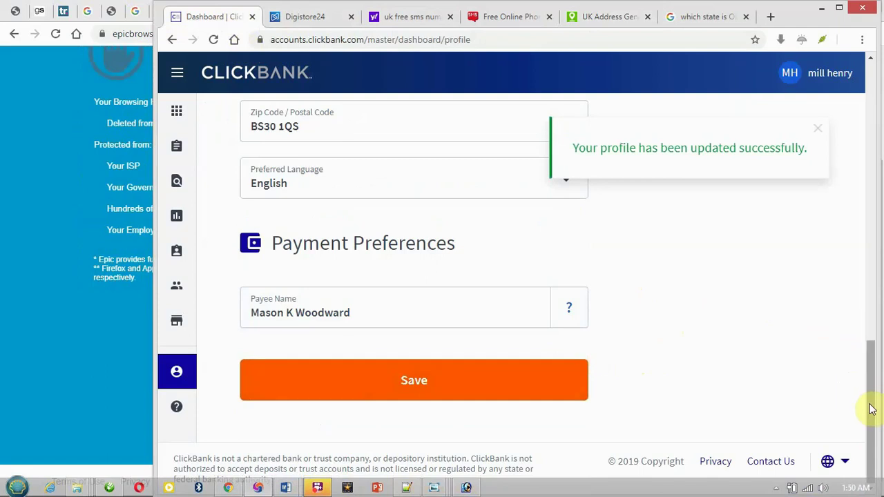
left_click_drag(870, 391, 513, 153)
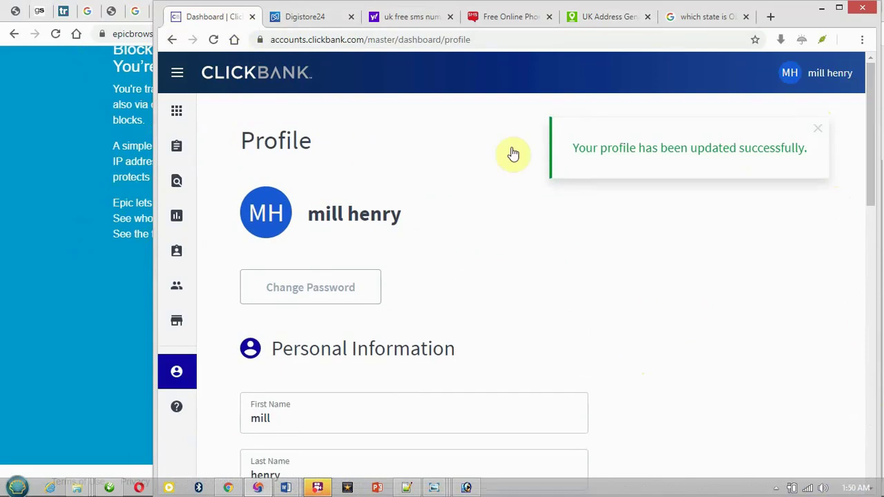
left_click(179, 74)
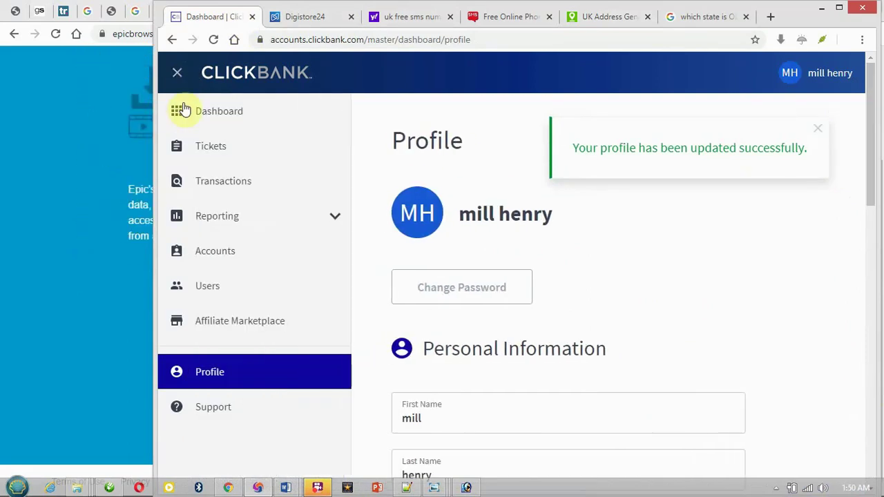
left_click(184, 113)
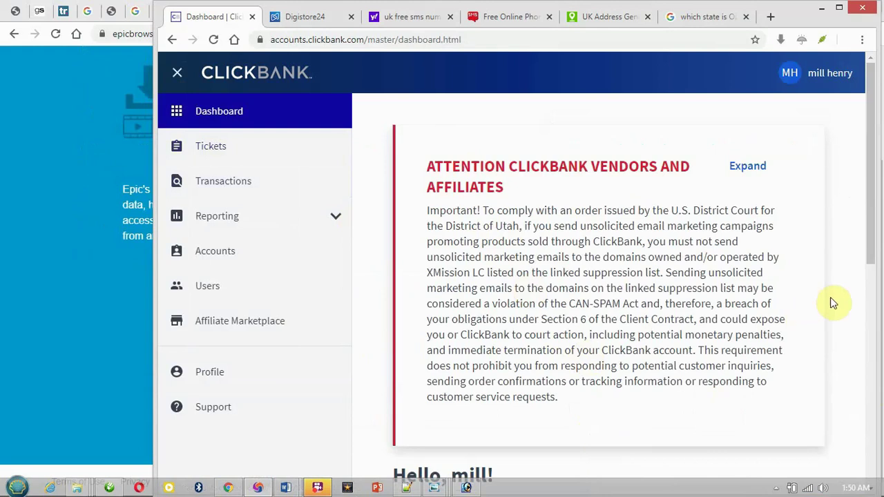
left_click_drag(870, 179, 835, 326)
scroll(815, 249, "up", 1)
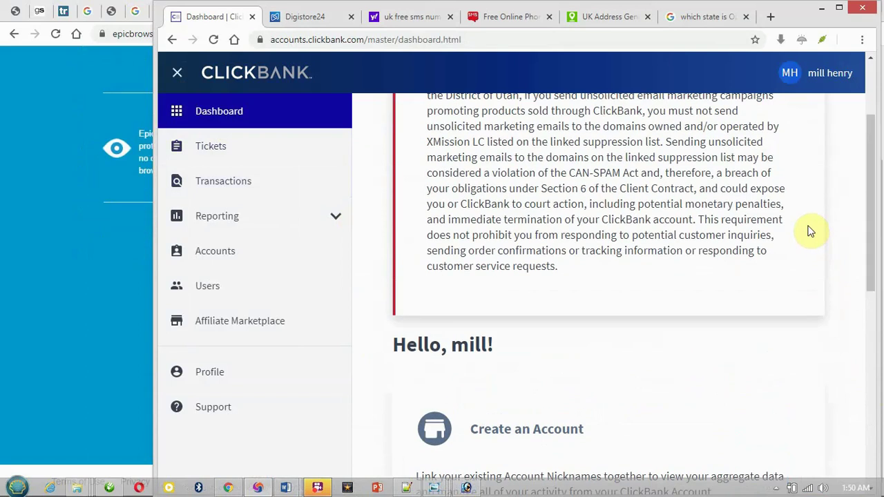
Create an Affiliate (Promote products) account with a new nickname and sign up.
left_click(233, 261)
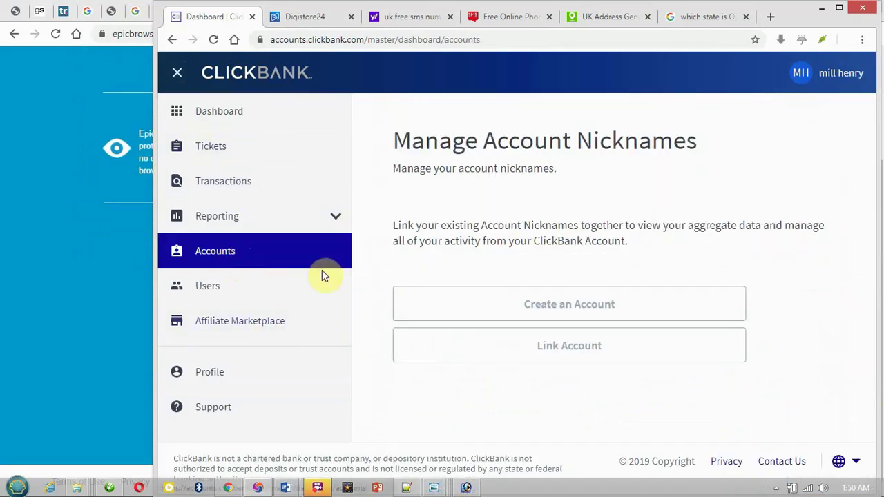
left_click(575, 309)
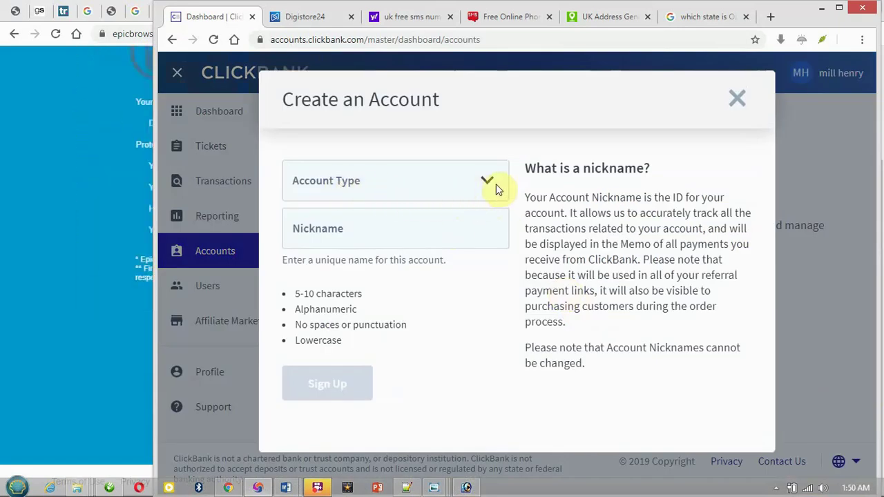
left_click(487, 196)
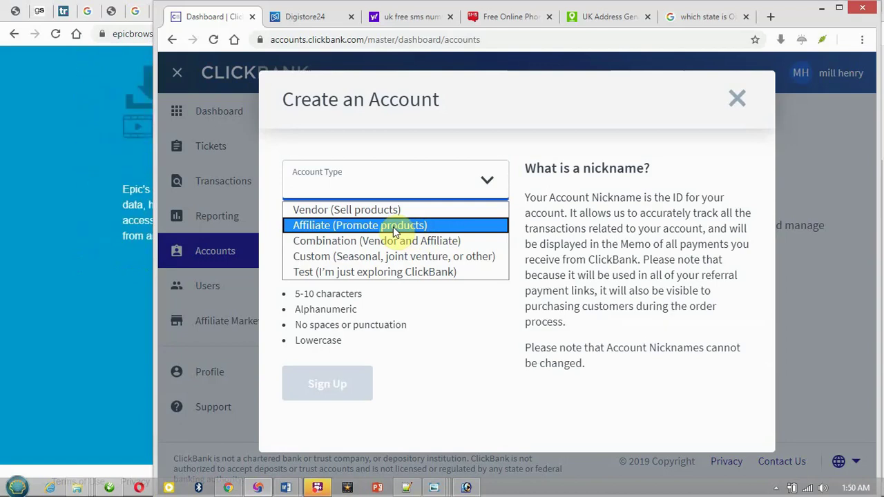
left_click(393, 227)
left_click(393, 227)
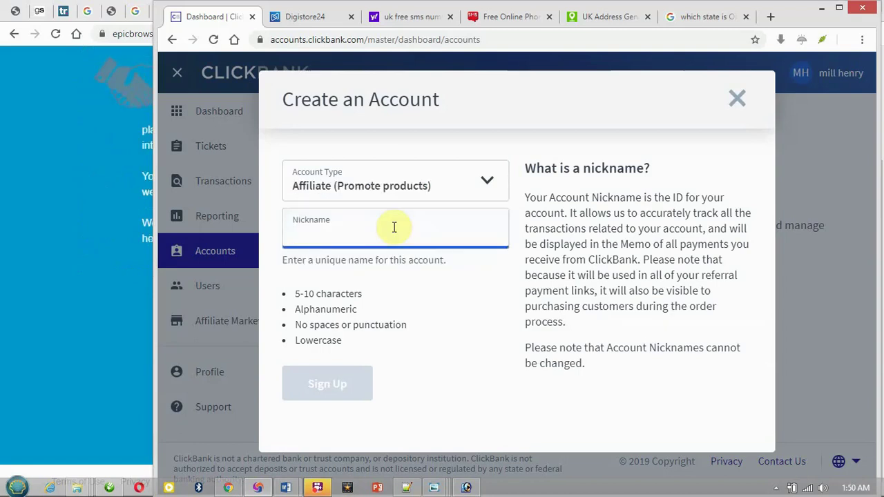
type("m")
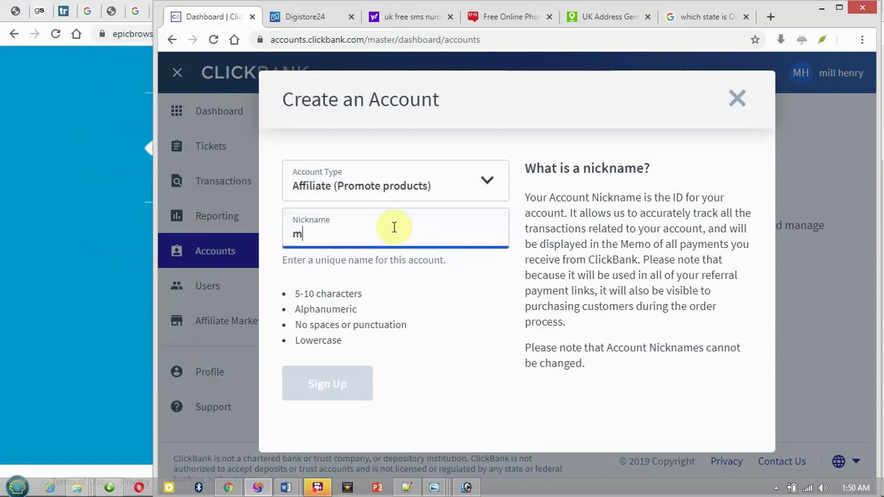
type("illhenry")
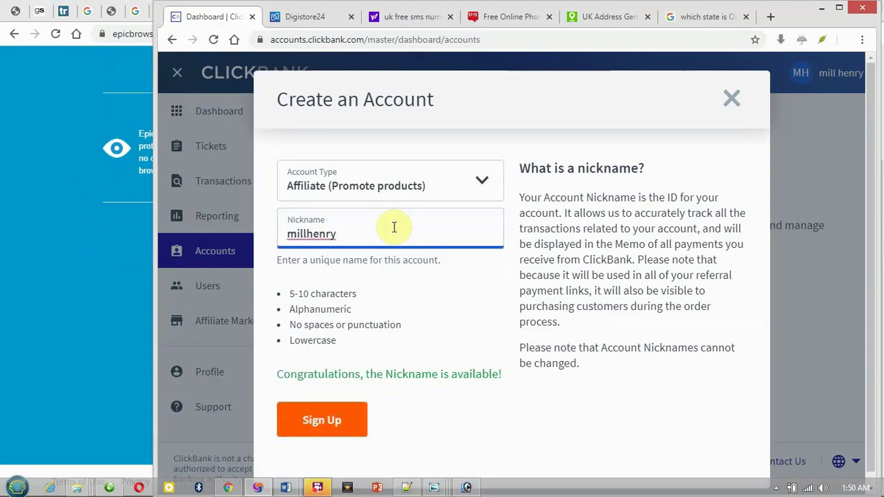
left_click(348, 422)
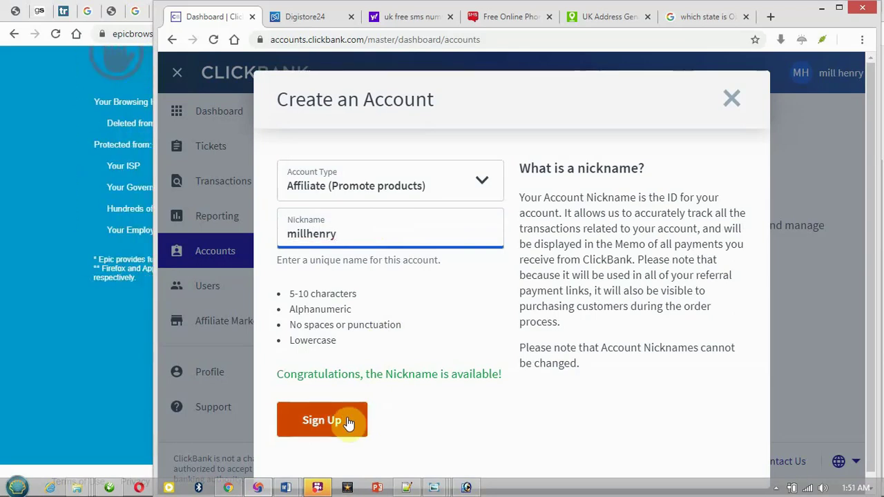
left_click(348, 422)
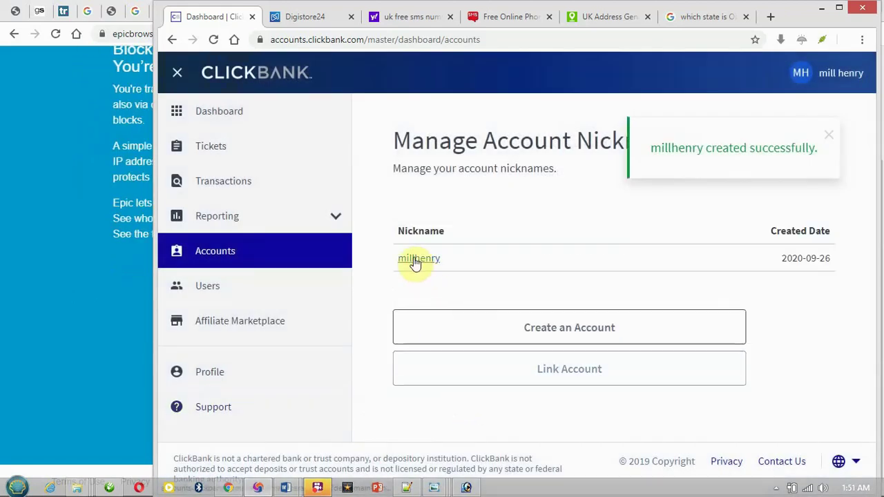
Sign back in and open the new nickname's dashboard from the Accounts list.
left_click(416, 265)
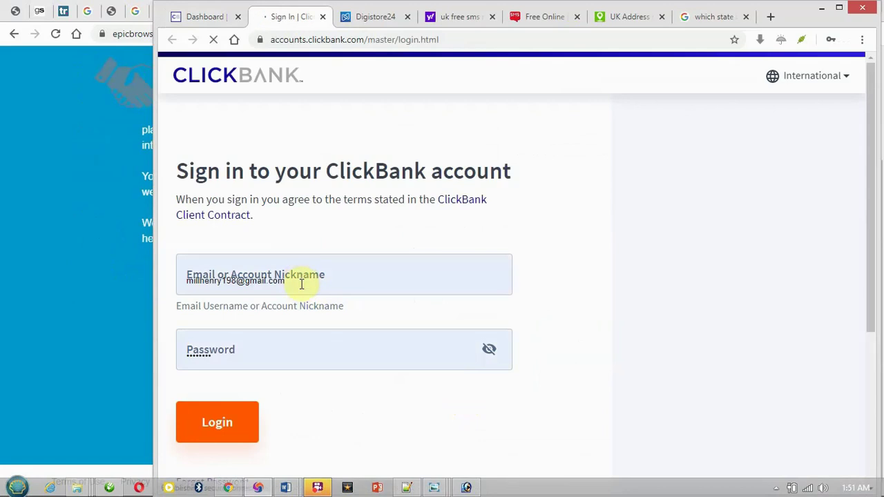
left_click(233, 417)
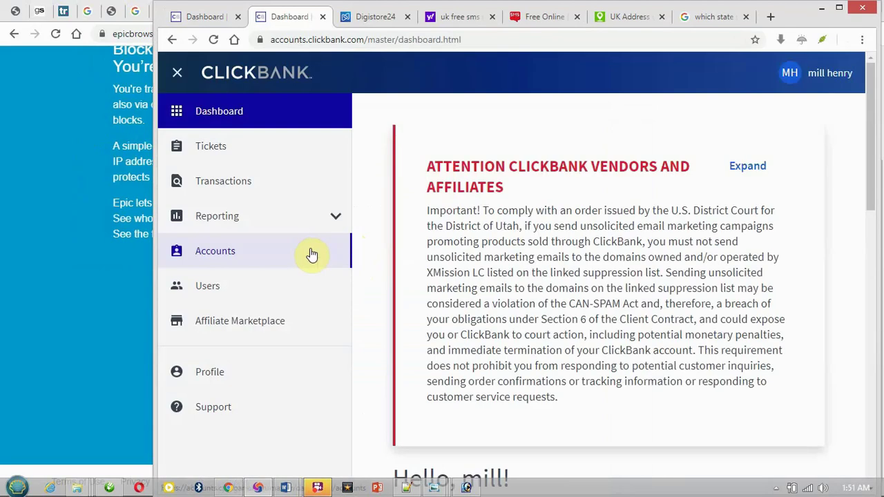
left_click(310, 252)
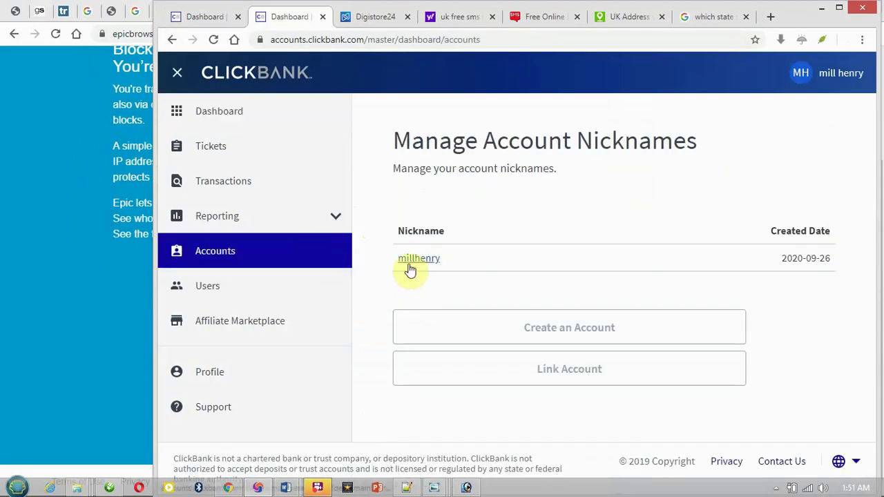
left_click(403, 269)
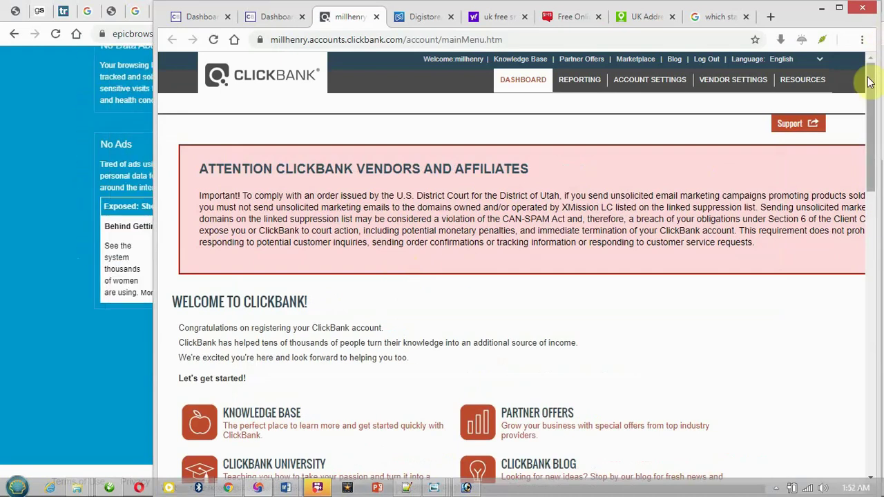
Scroll through the $0.00 weekly and daily sales snapshots, then open Marketplace.
left_click_drag(869, 105, 870, 245)
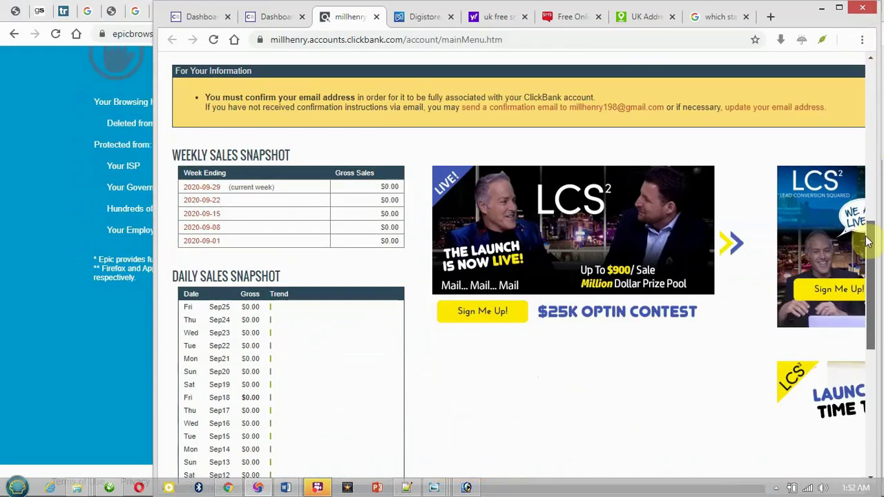
scroll(705, 243, "down", 1)
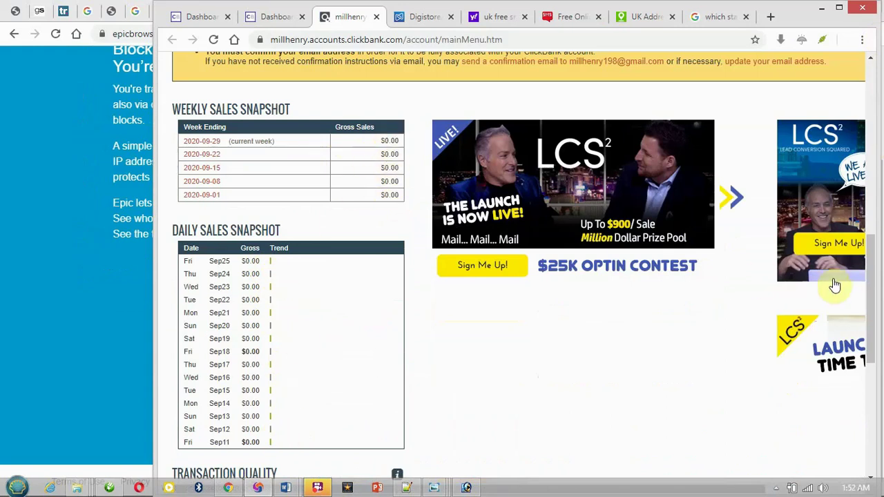
left_click_drag(878, 286, 831, 115)
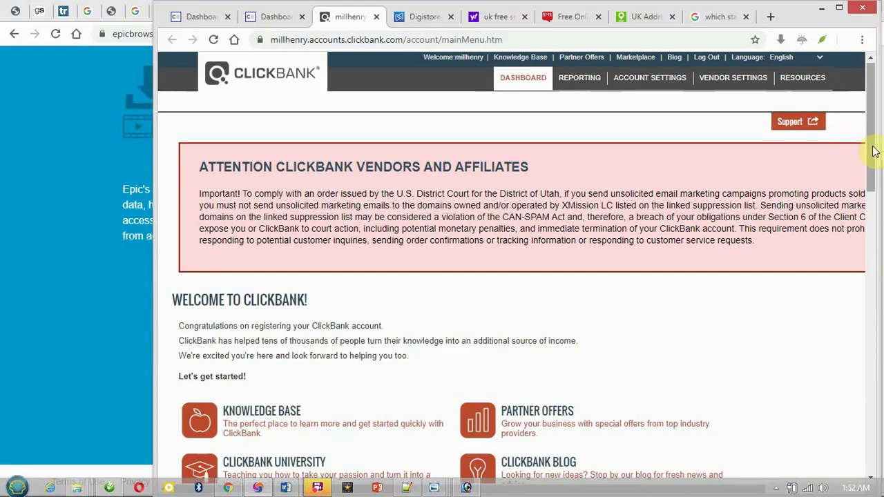
scroll(874, 151, "up", 1)
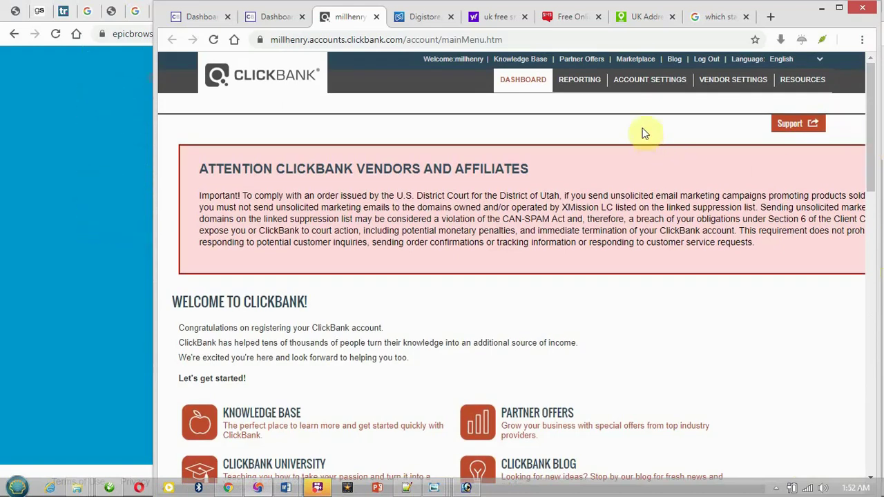
left_click(650, 61)
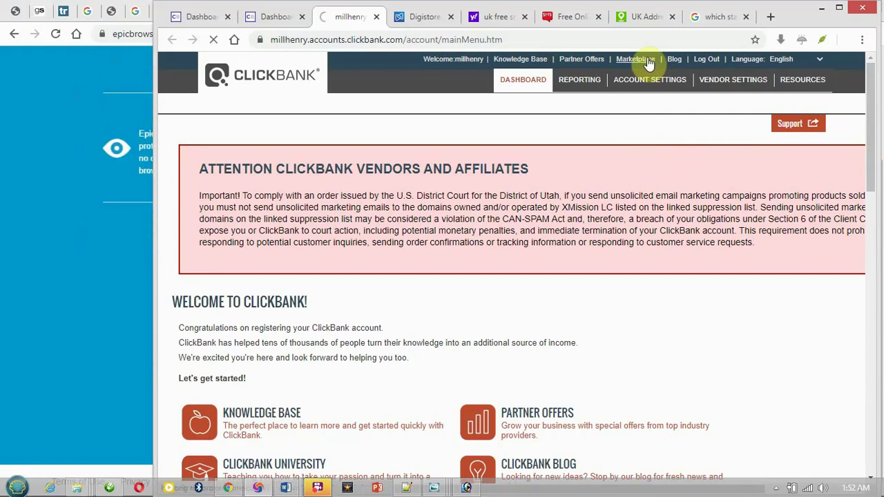